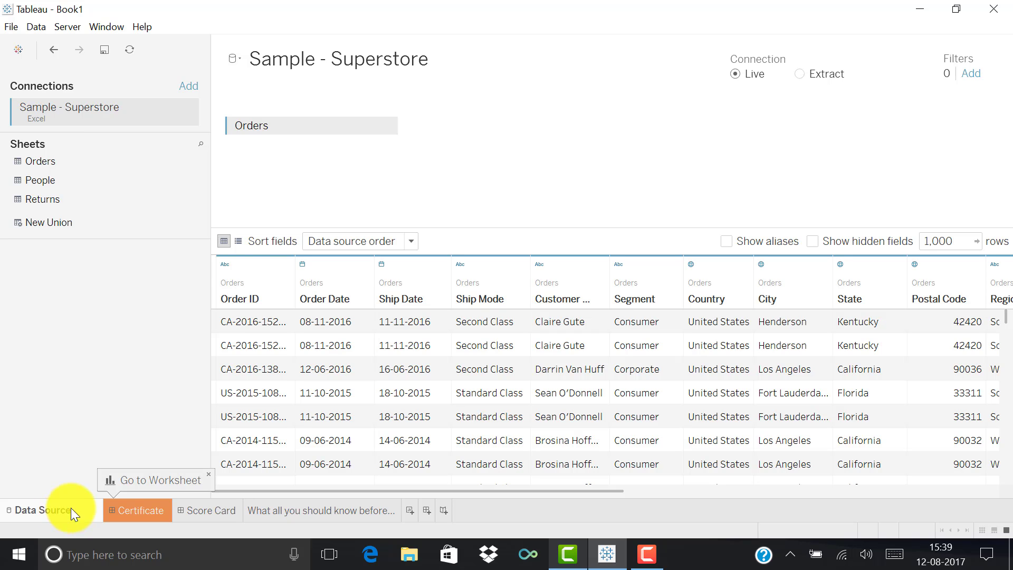
- Show the Orders fields as a metadata grid and inspect the Order ID field options
{"action": "left_click", "coordinate": [239, 242]}
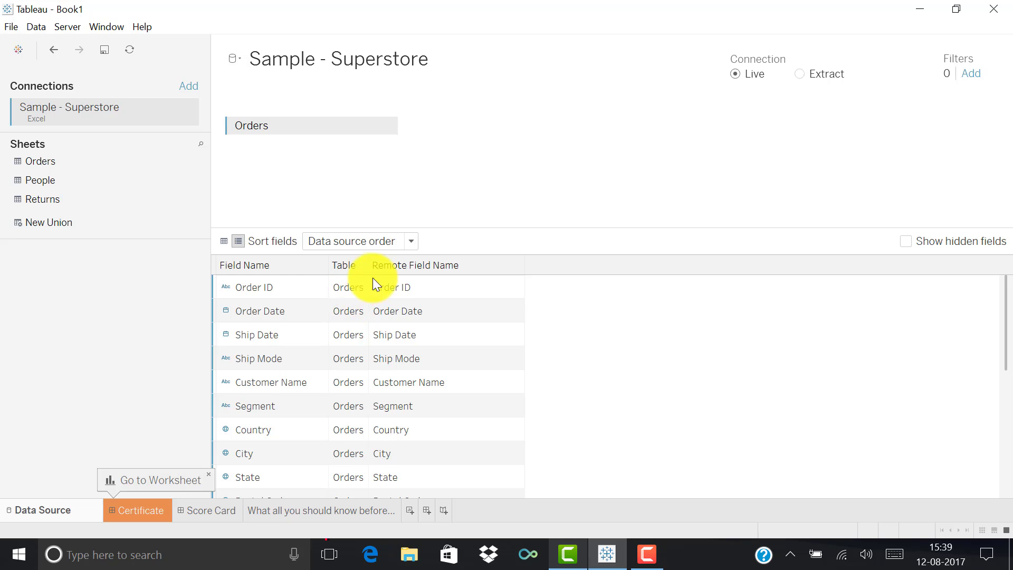
{"action": "left_click", "coordinate": [318, 286]}
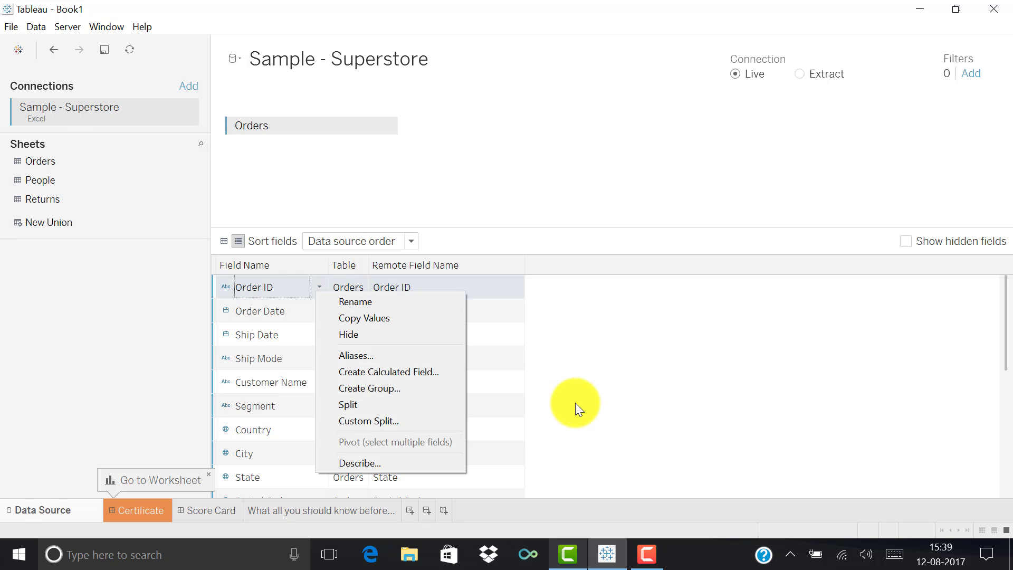
{"action": "left_click", "coordinate": [589, 402]}
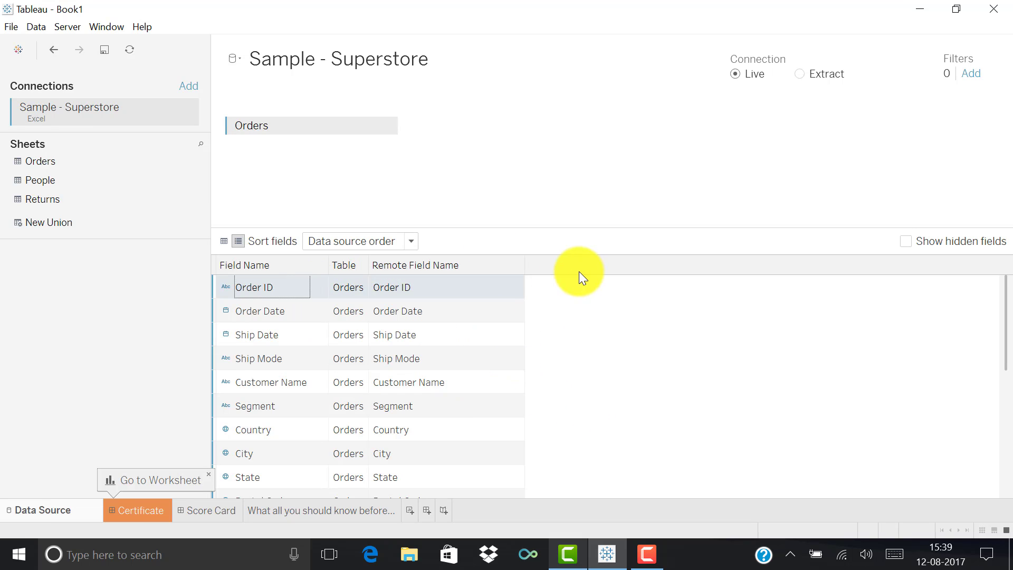
- Join the Returns table beside Orders, inspect the join, then remove Returns from the data source
{"action": "left_click", "coordinate": [42, 204]}
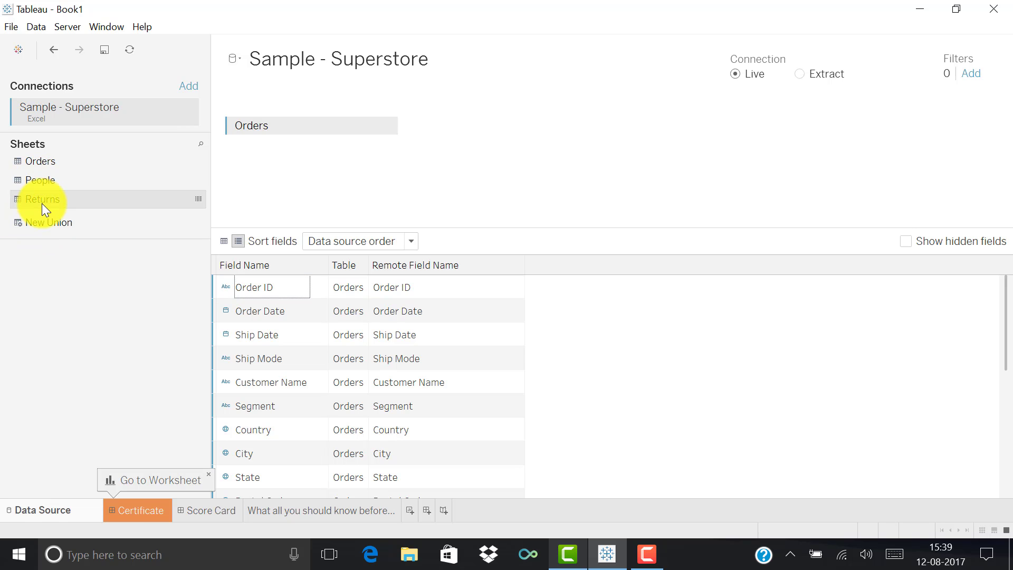
{"action": "left_click_drag", "start_coordinate": [42, 203], "coordinate": [464, 136]}
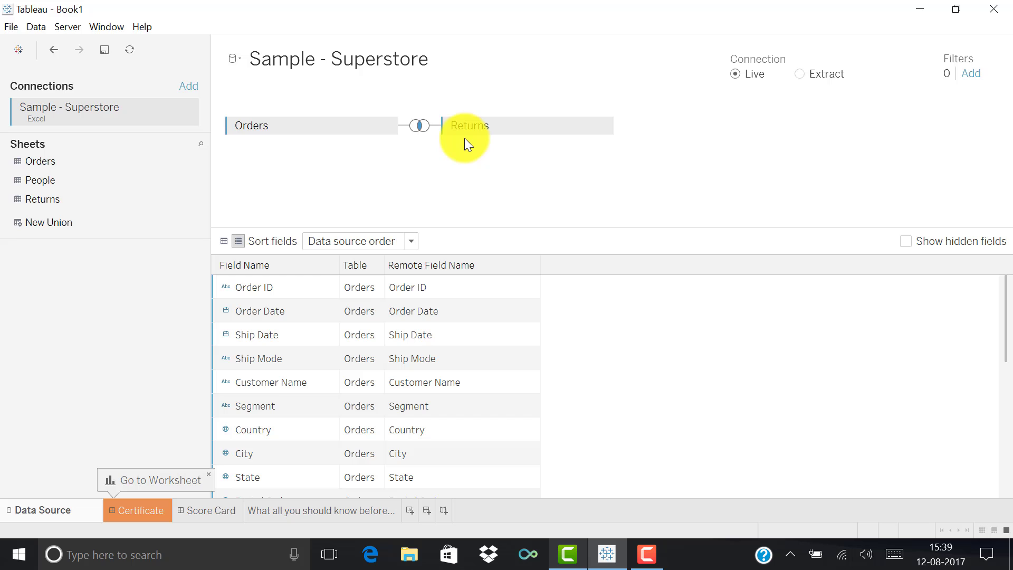
{"action": "left_click", "coordinate": [415, 127]}
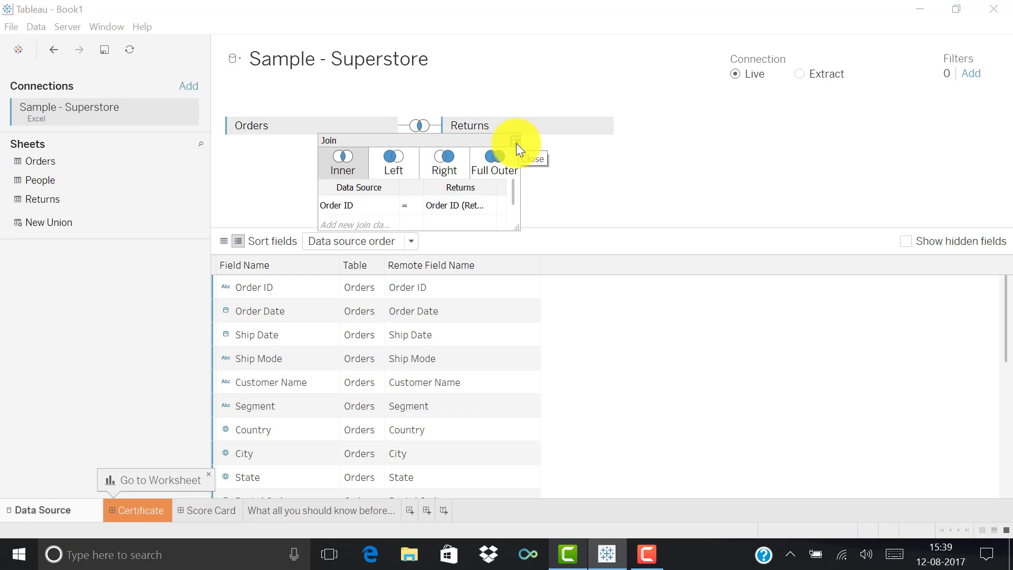
{"action": "left_click", "coordinate": [515, 142]}
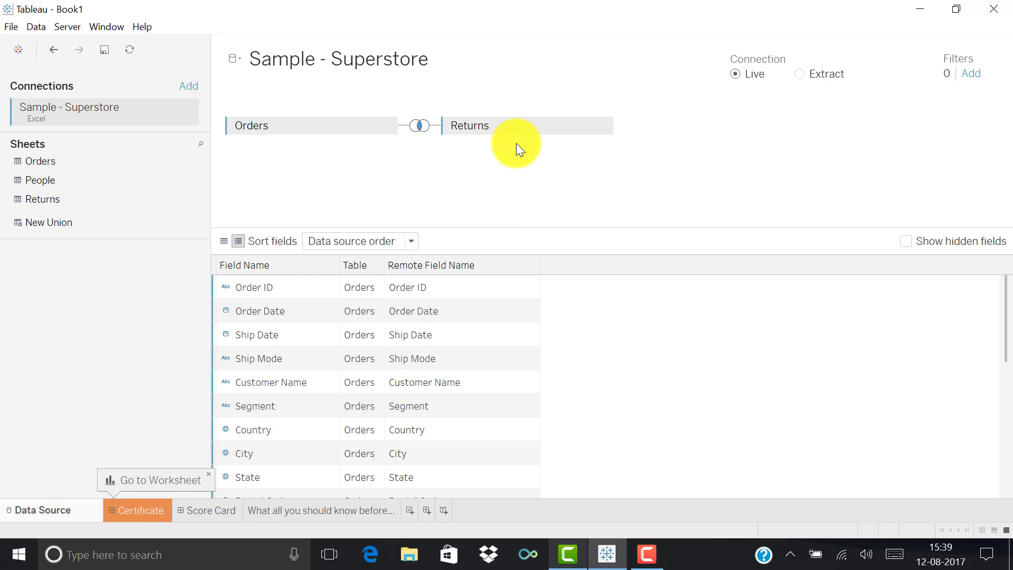
{"action": "left_click", "coordinate": [604, 125]}
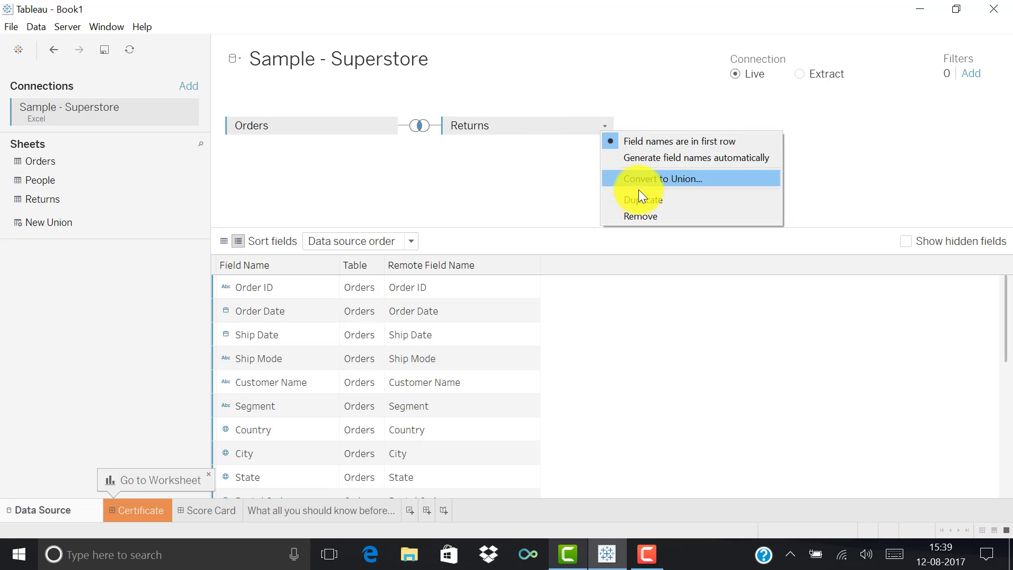
{"action": "left_click", "coordinate": [641, 217]}
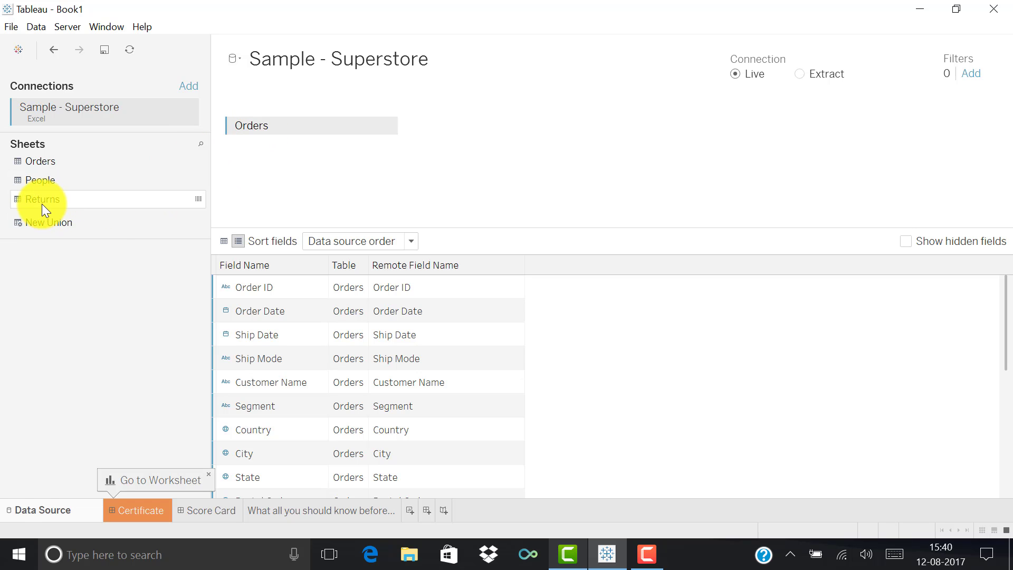
{"action": "left_click_drag", "start_coordinate": [42, 204], "coordinate": [445, 123]}
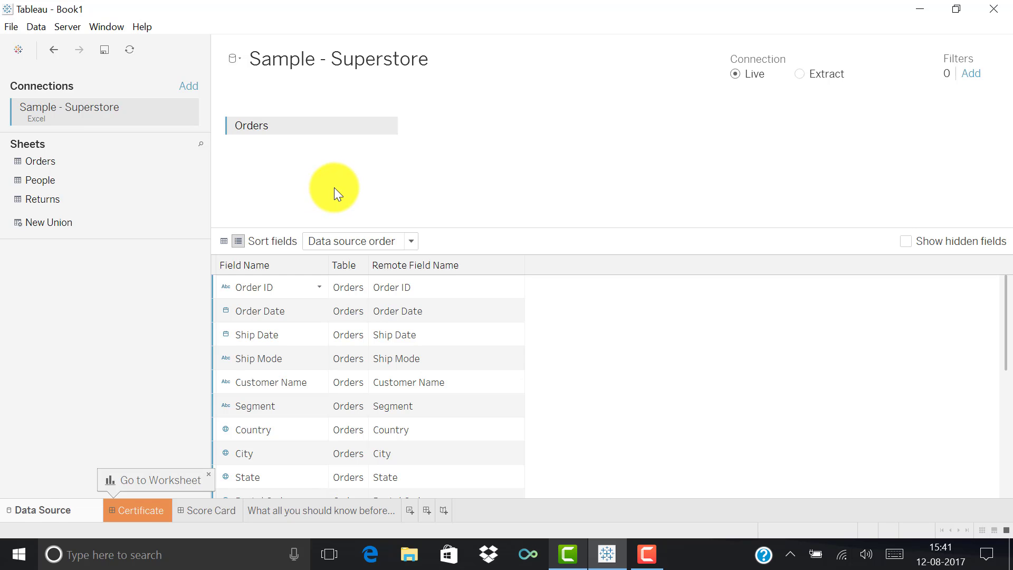
- Go to the worksheet and inspect the existing Top Customers by Profit set
{"action": "left_click", "coordinate": [292, 509]}
{"action": "left_click", "coordinate": [90, 437]}
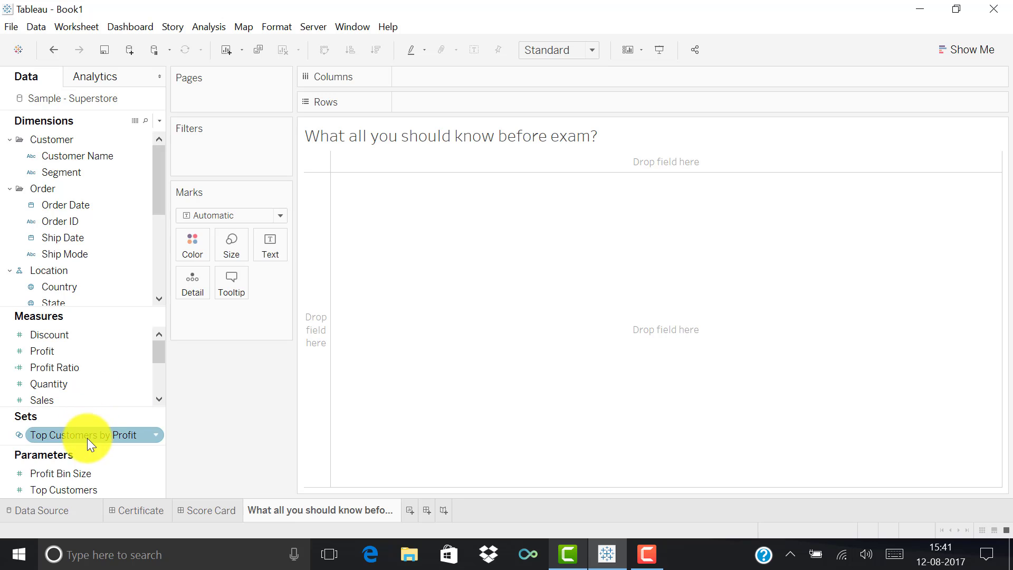
{"action": "left_click", "coordinate": [87, 438]}
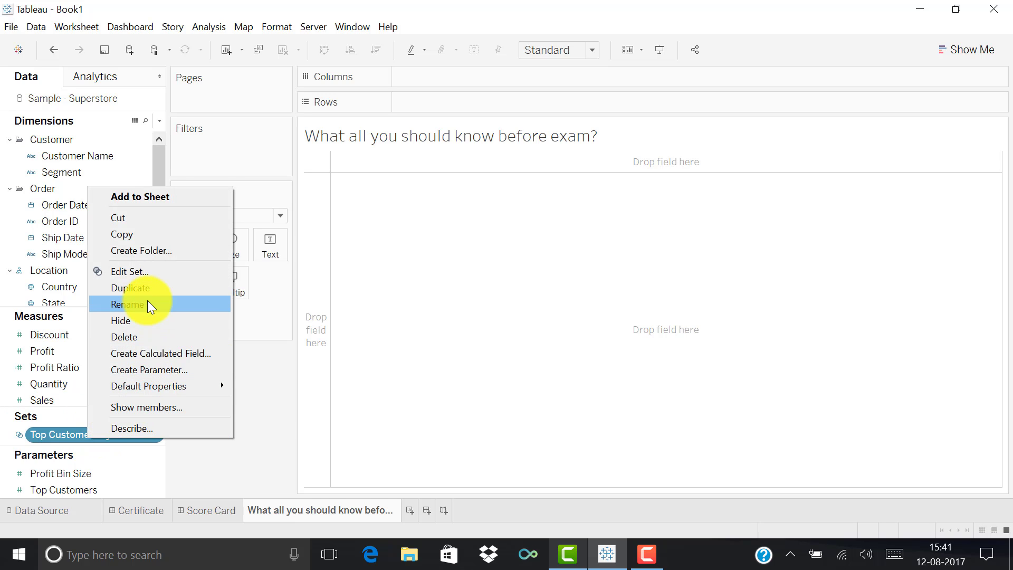
{"action": "left_click", "coordinate": [236, 455]}
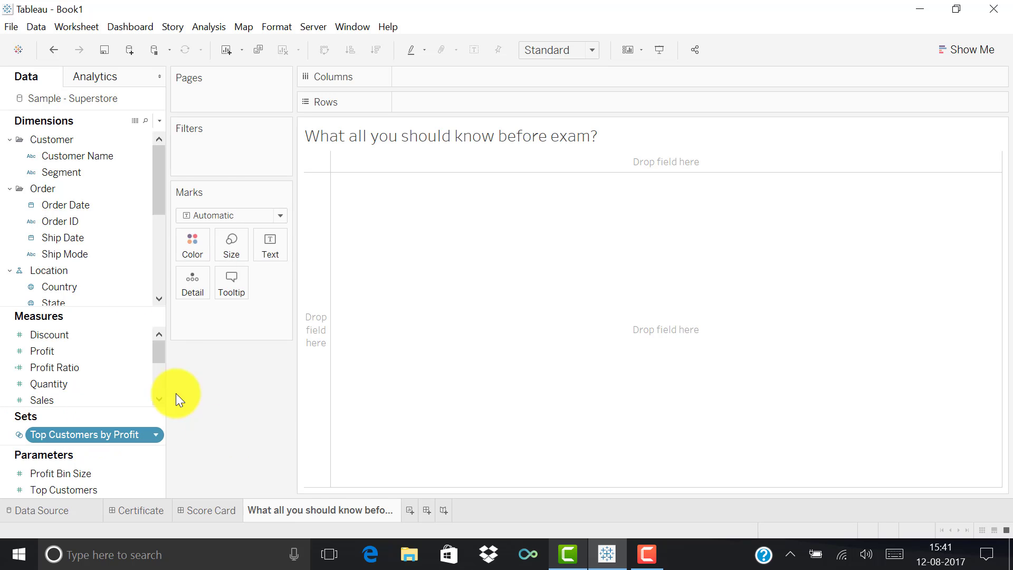
- Create Set 1 from Customer Name holding the top 10 customers by sum of Sales
{"action": "right_click", "coordinate": [70, 158]}
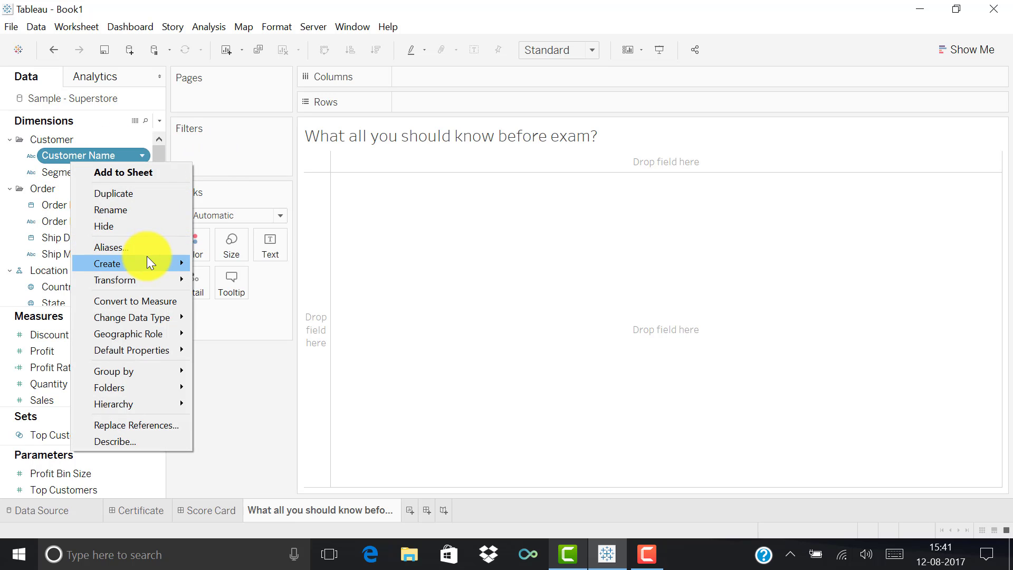
{"action": "mouse_move", "coordinate": [147, 262]}
{"action": "left_click", "coordinate": [221, 298]}
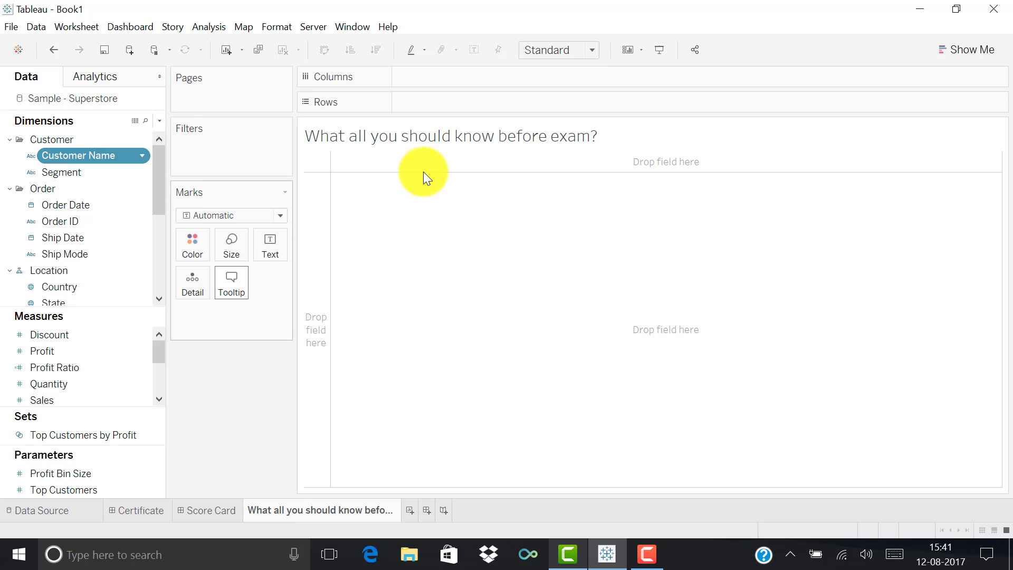
{"action": "left_click", "coordinate": [490, 105]}
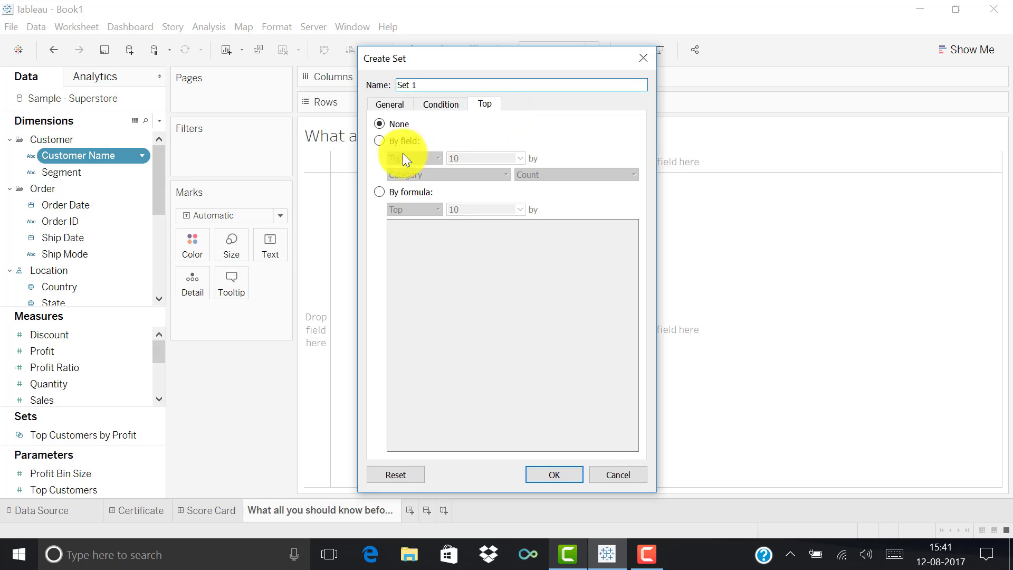
{"action": "left_click", "coordinate": [379, 140]}
{"action": "left_click", "coordinate": [408, 174]}
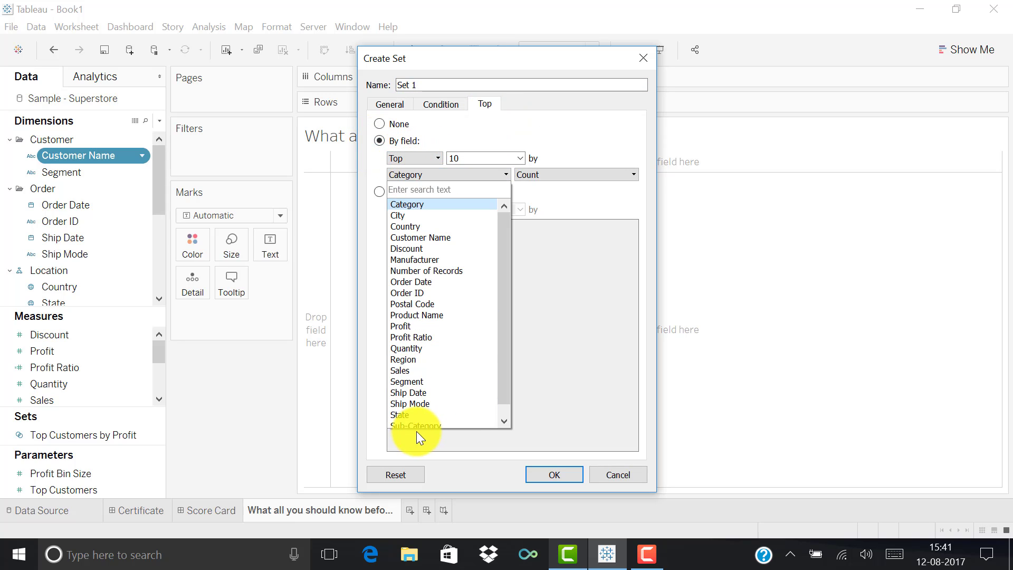
{"action": "left_click", "coordinate": [409, 370]}
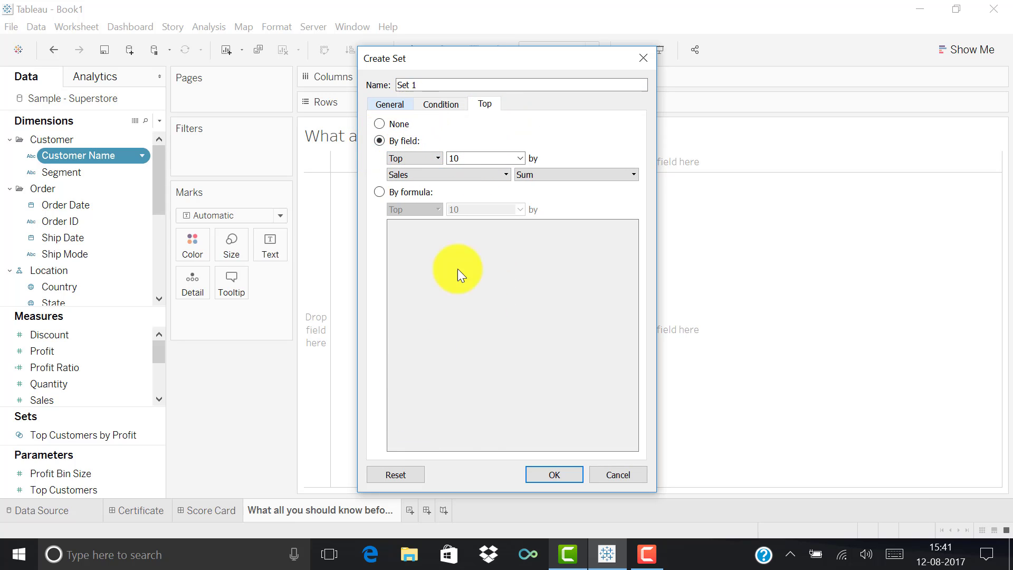
{"action": "left_click", "coordinate": [546, 479]}
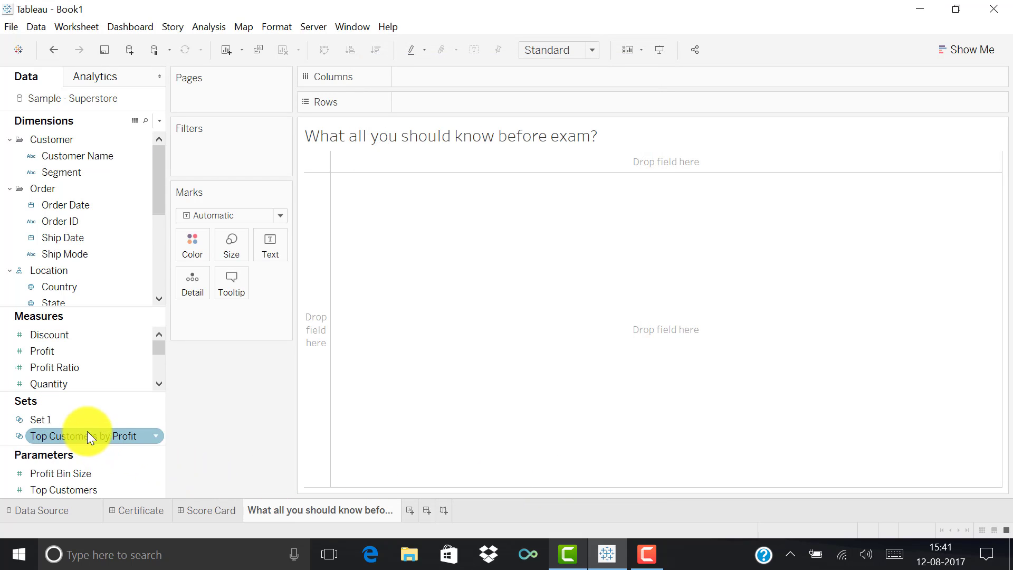
{"action": "left_click", "coordinate": [63, 423]}
- Start a combined set from Set 1, choosing Top Customers by Profit as the second set
{"action": "right_click", "coordinate": [63, 423]}
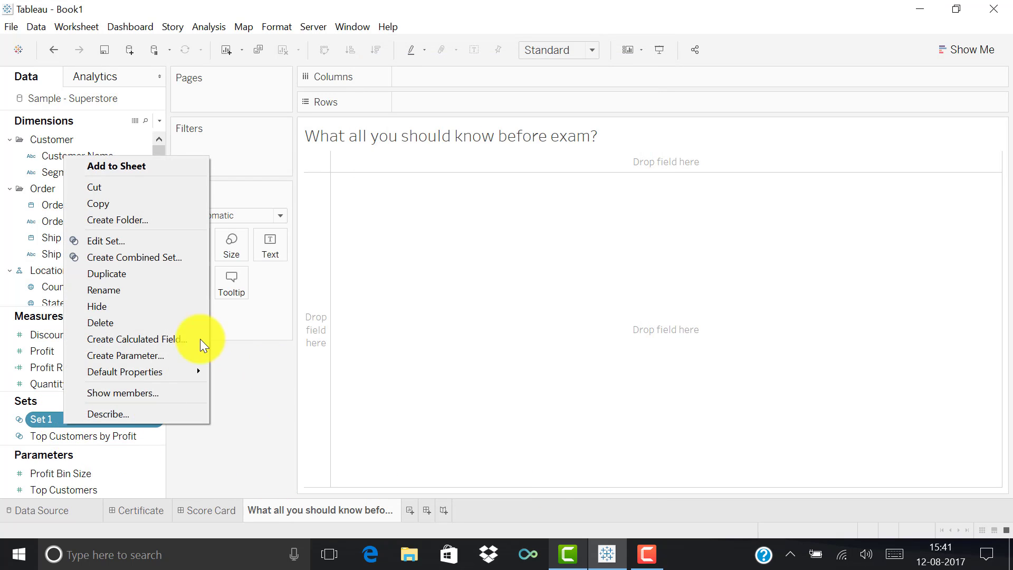
{"action": "left_click", "coordinate": [133, 255]}
{"action": "left_click", "coordinate": [558, 246]}
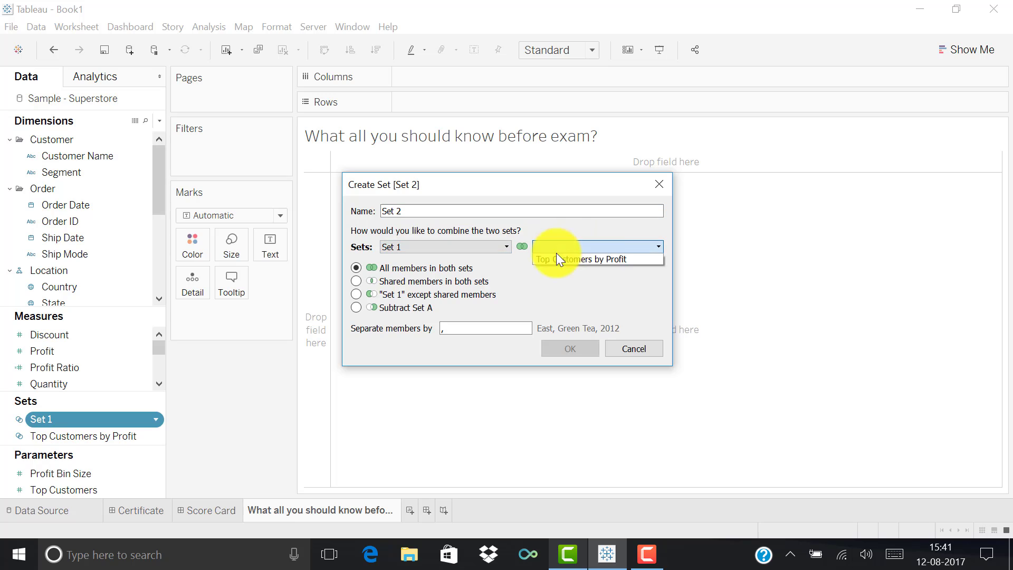
{"action": "left_click", "coordinate": [556, 256]}
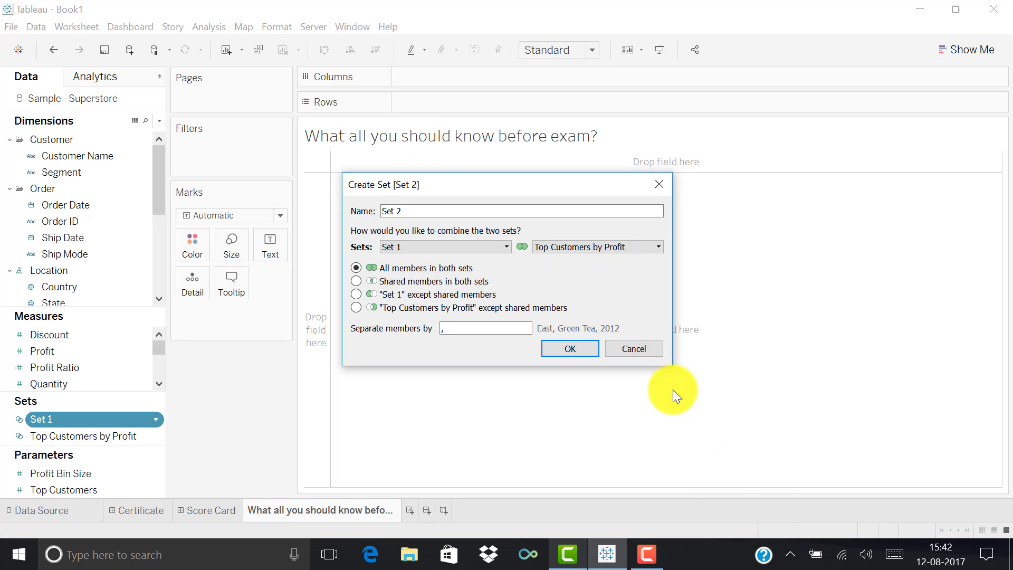
- Cancel the combined set, plot Profit against Sales, and turn off Aggregate Measures
{"action": "left_click", "coordinate": [628, 343]}
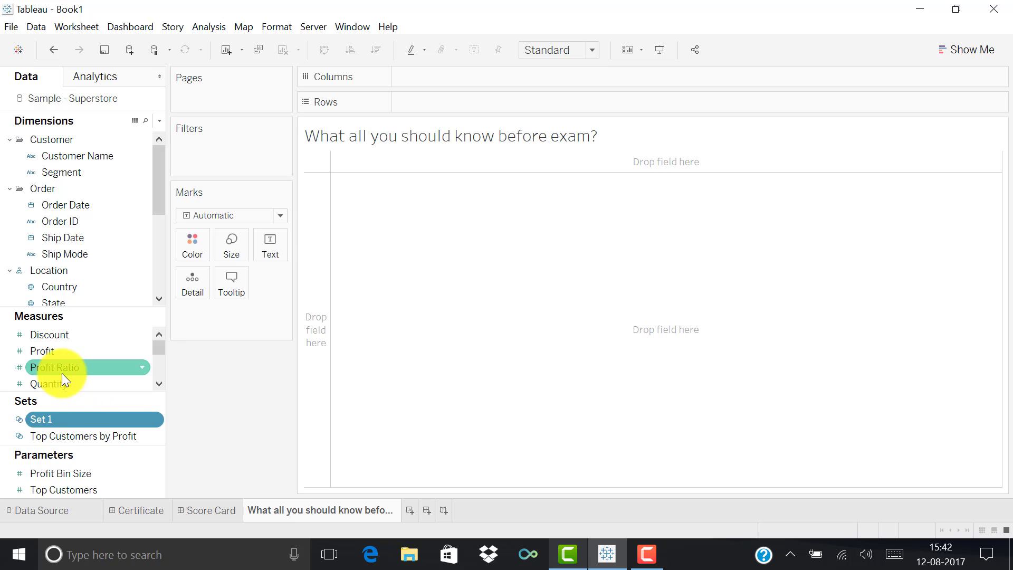
{"action": "left_click", "coordinate": [65, 348]}
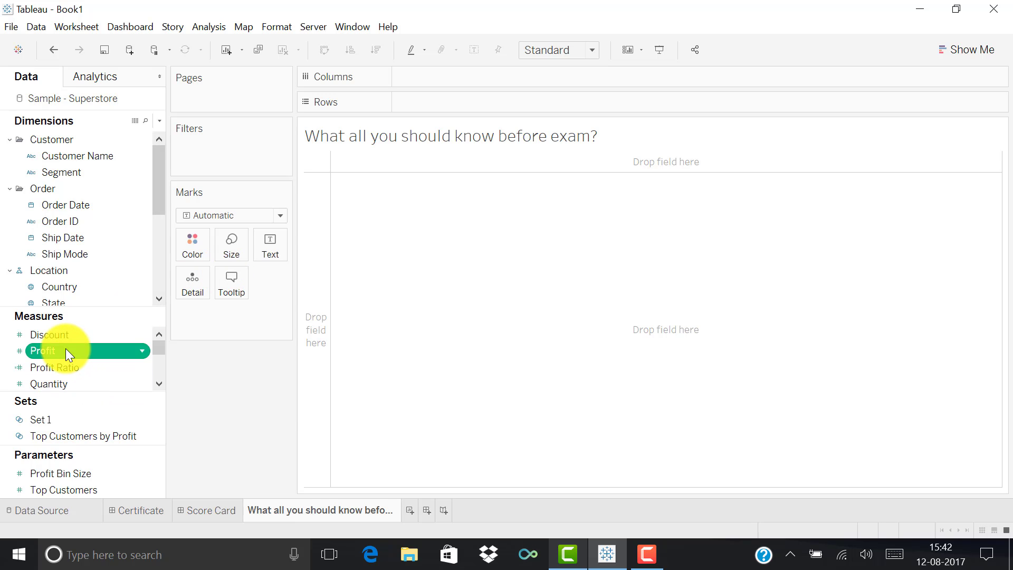
{"action": "double_click", "coordinate": [65, 348]}
{"action": "scroll", "coordinate": [94, 374], "scroll_direction": "down", "scroll_amount": 1}
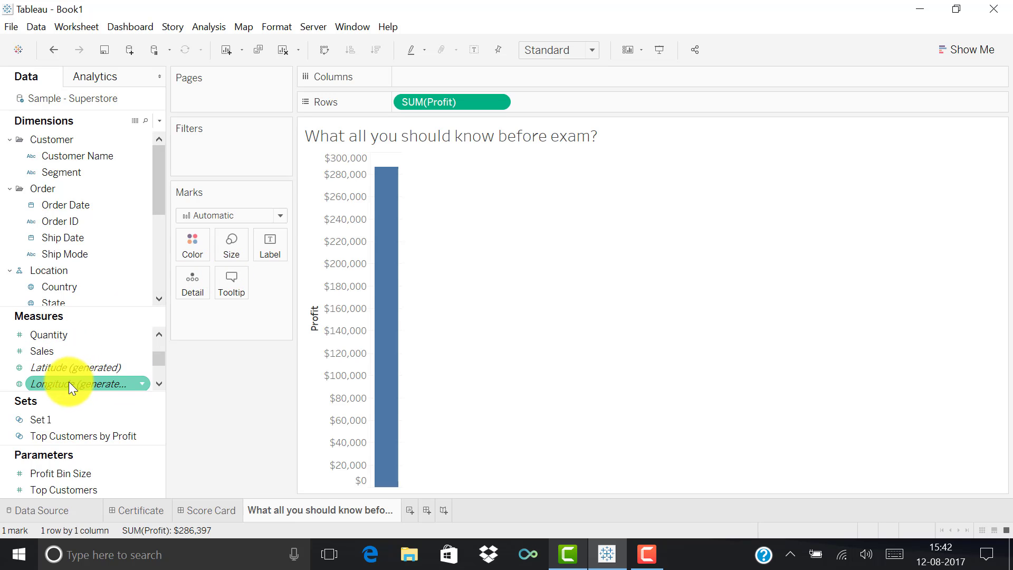
{"action": "double_click", "coordinate": [56, 349]}
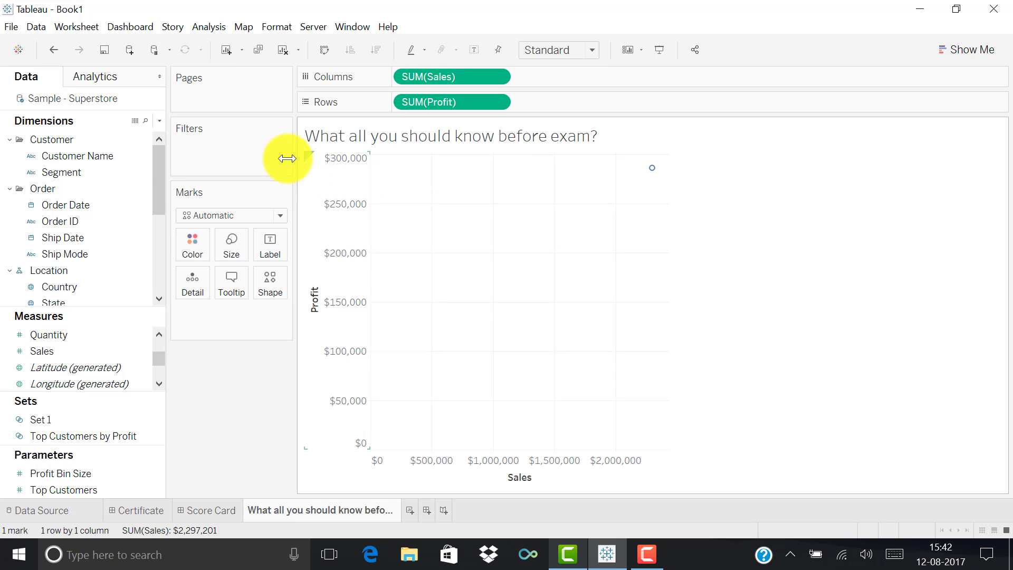
{"action": "left_click", "coordinate": [211, 27]}
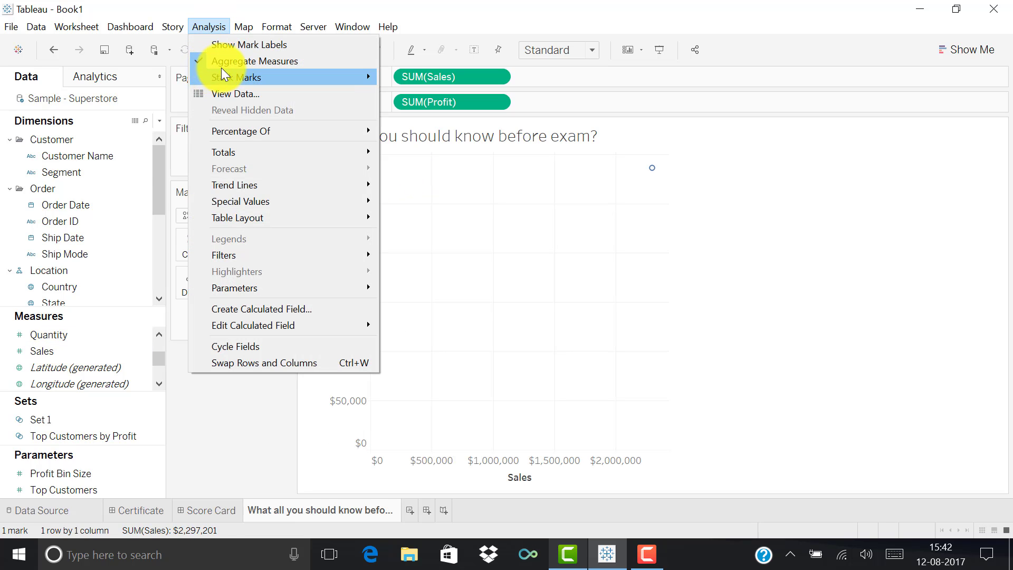
{"action": "left_click", "coordinate": [222, 63]}
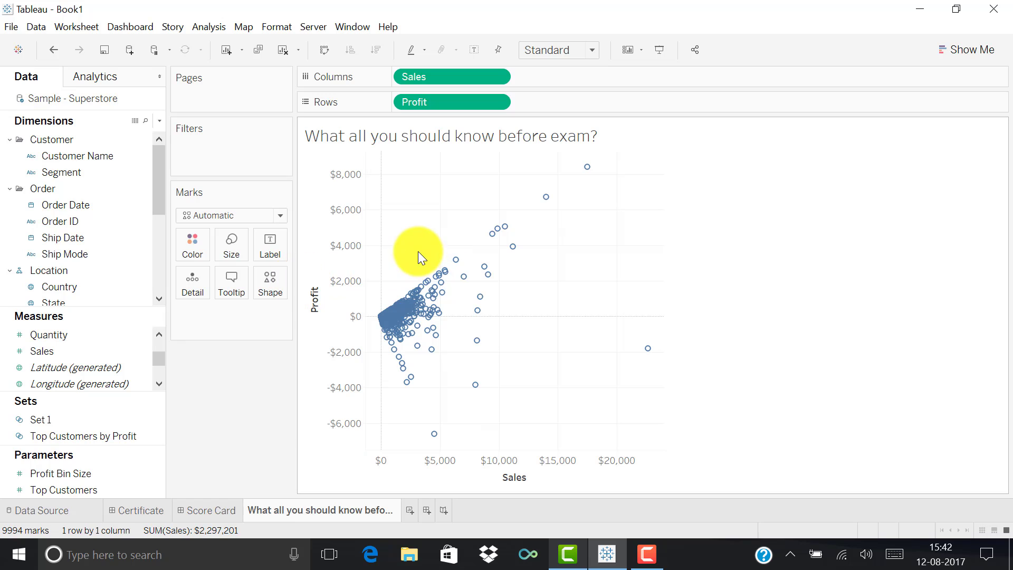
- Add a trend line to the Sales versus Profit scatter plot
{"action": "right_click", "coordinate": [445, 215]}
{"action": "mouse_move", "coordinate": [484, 318]}
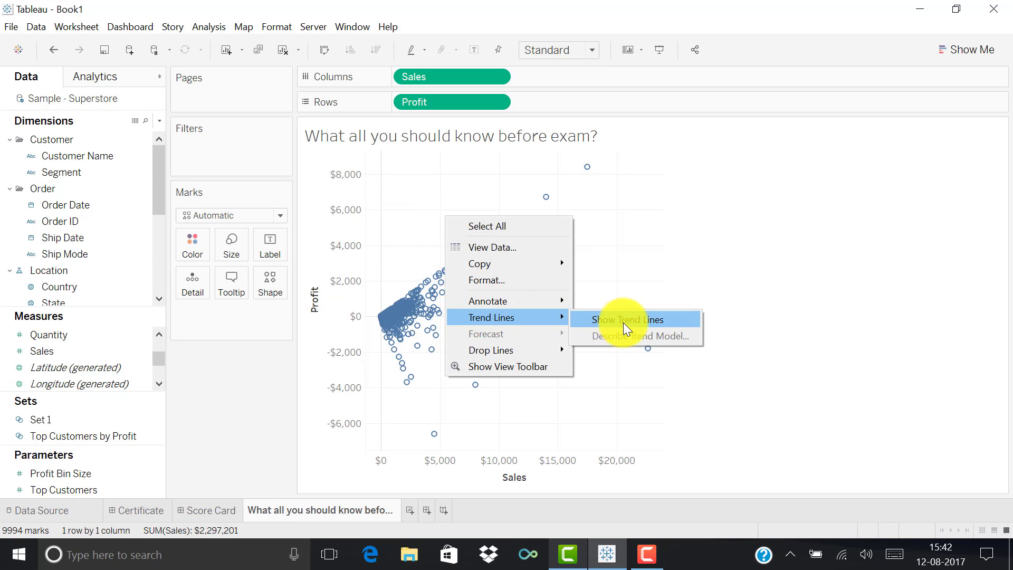
{"action": "left_click", "coordinate": [624, 321]}
{"action": "mouse_move", "coordinate": [592, 266]}
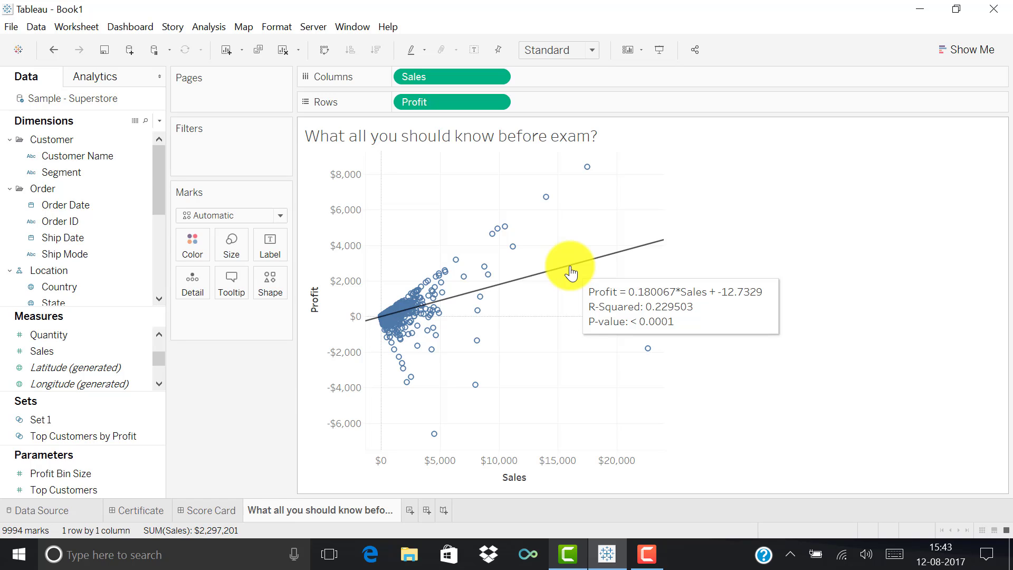
- Try a Logarithmic trend model, then set the trend line back to Linear
{"action": "right_click", "coordinate": [570, 273]}
{"action": "left_click", "coordinate": [616, 333]}
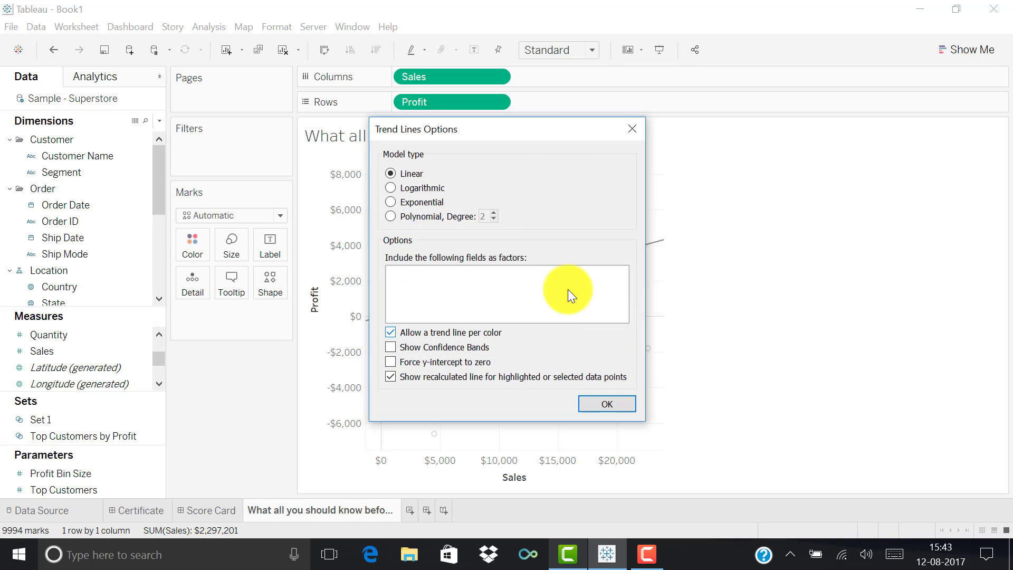
{"action": "left_click", "coordinate": [390, 188]}
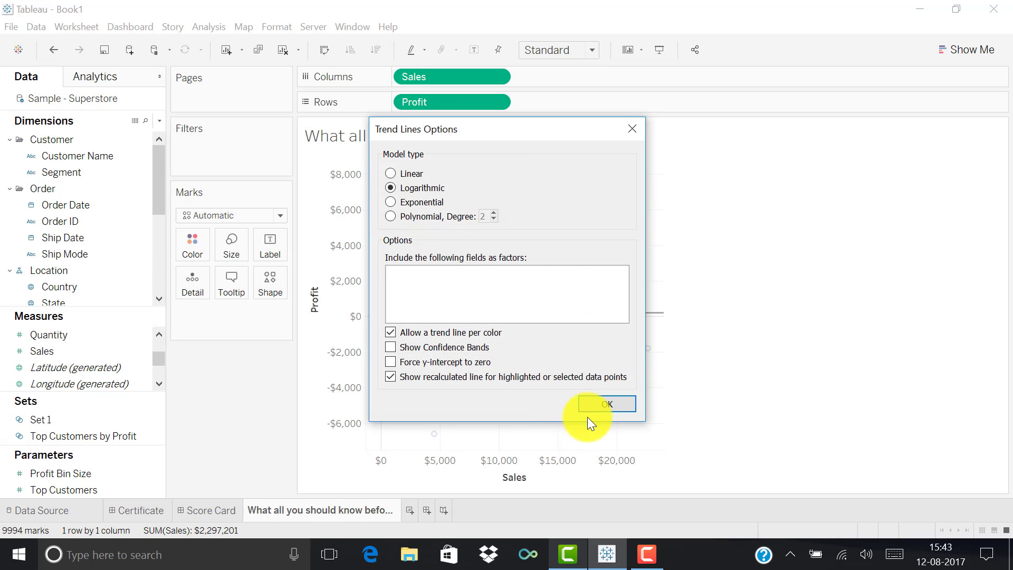
{"action": "left_click", "coordinate": [600, 403]}
{"action": "mouse_move", "coordinate": [542, 316]}
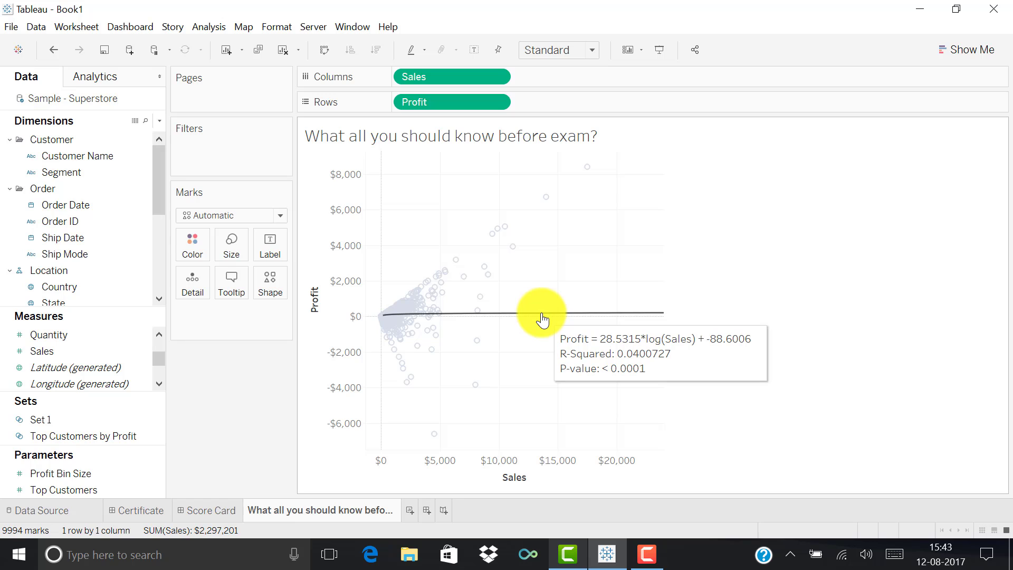
{"action": "right_click", "coordinate": [543, 318]}
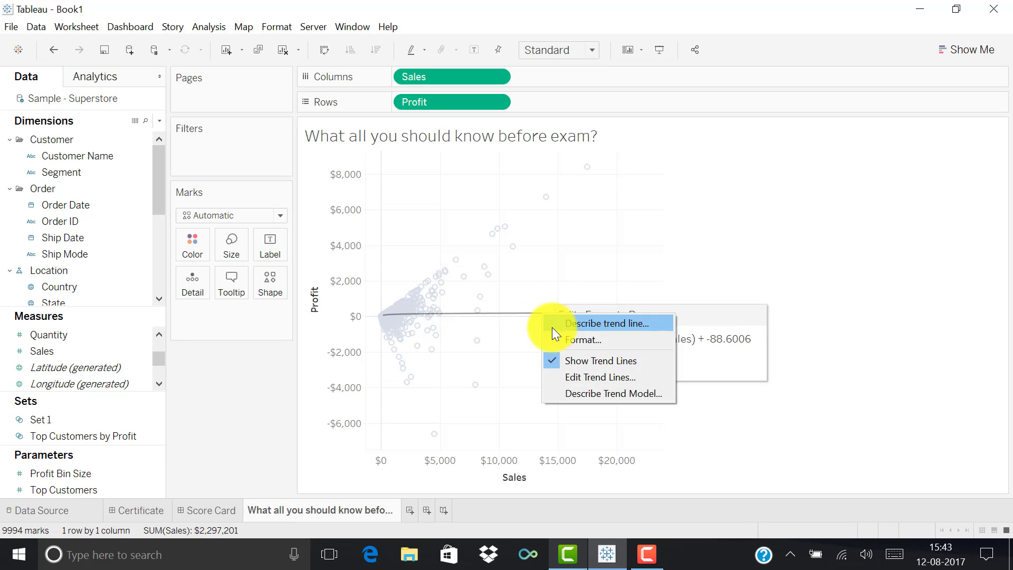
{"action": "left_click", "coordinate": [563, 374]}
{"action": "left_click", "coordinate": [398, 175]}
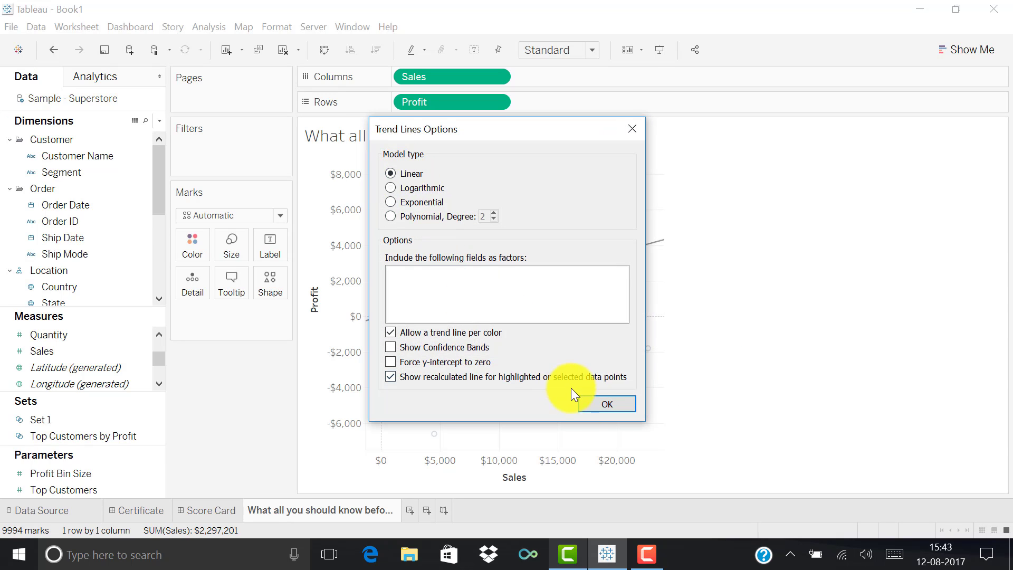
{"action": "left_click", "coordinate": [596, 404]}
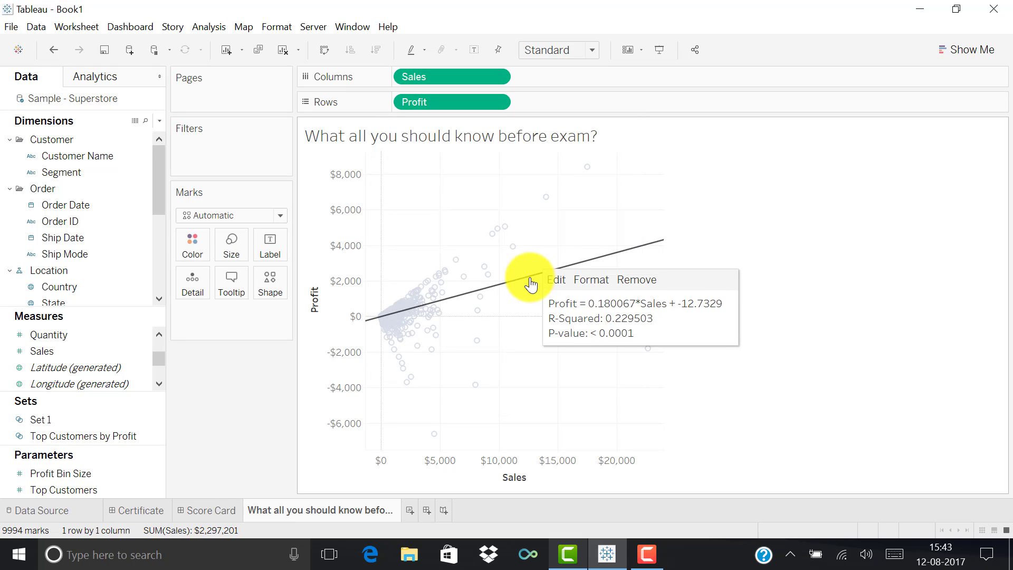
- Switch the trend line model to Exponential
{"action": "right_click", "coordinate": [531, 279]}
{"action": "left_click", "coordinate": [571, 341]}
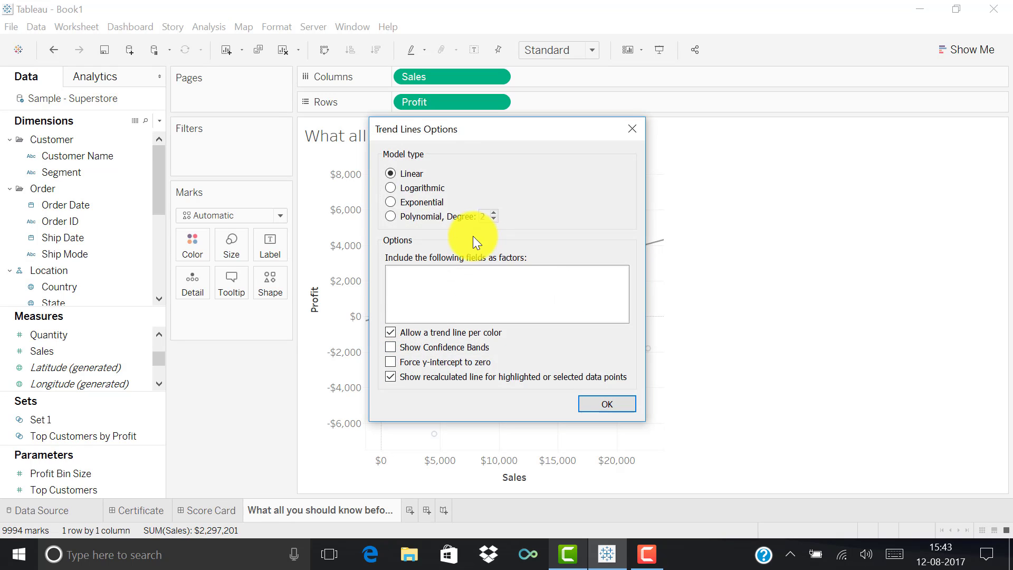
{"action": "left_click", "coordinate": [393, 202]}
{"action": "left_click", "coordinate": [592, 400]}
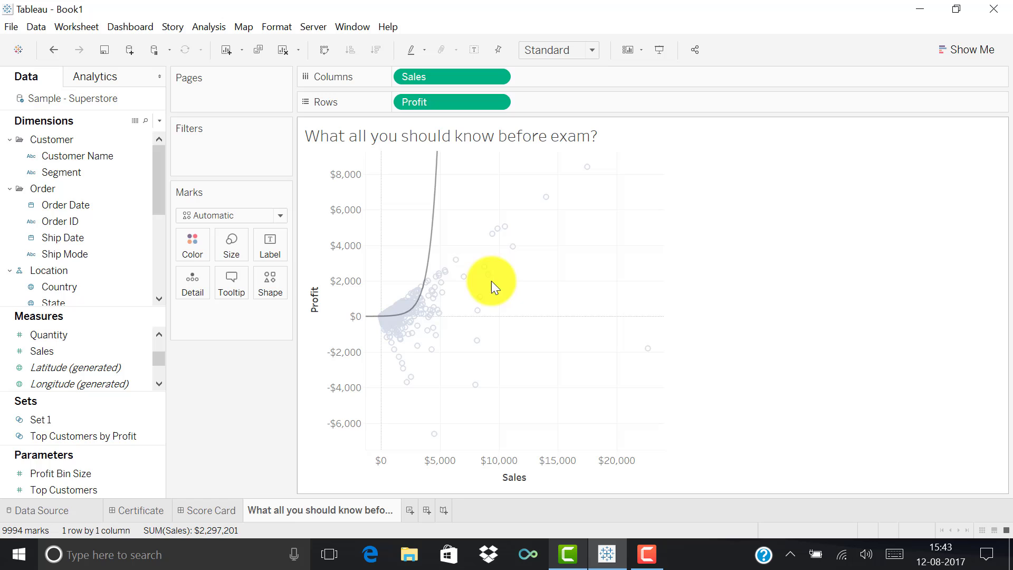
- Change the trend line to a Polynomial model of degree 3
{"action": "right_click", "coordinate": [433, 244]}
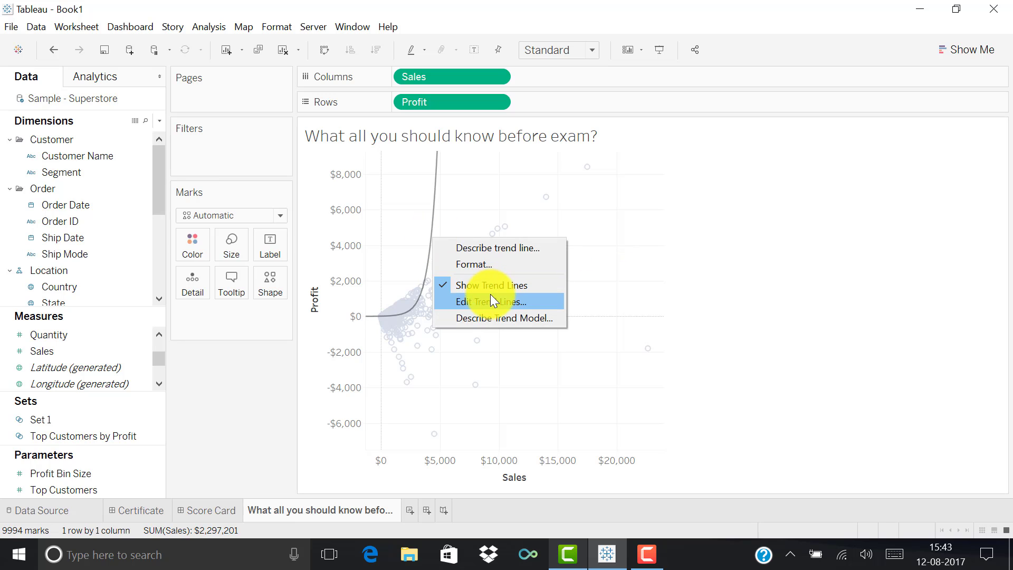
{"action": "left_click", "coordinate": [490, 294]}
{"action": "left_click", "coordinate": [453, 218]}
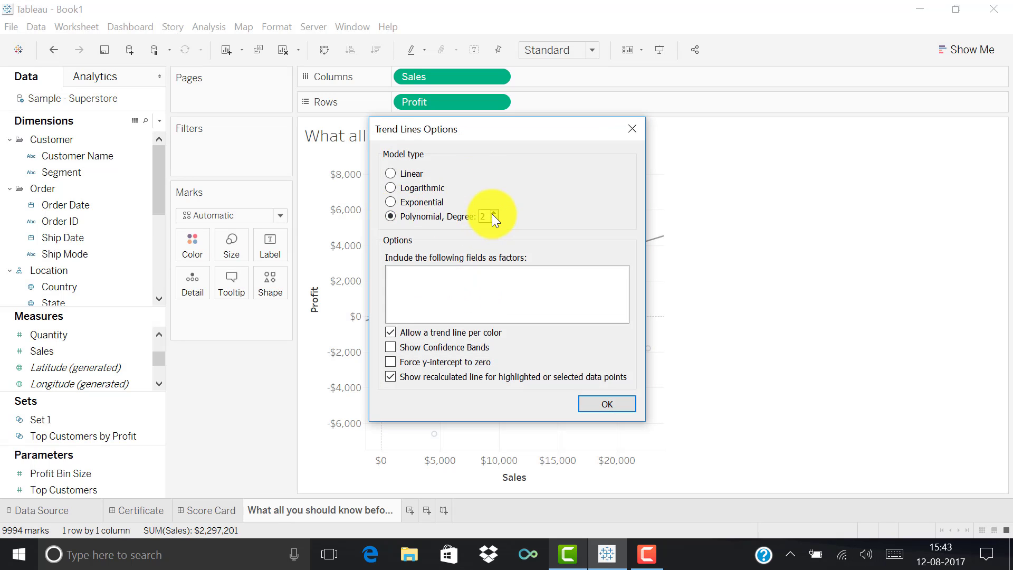
{"action": "left_click", "coordinate": [493, 212]}
{"action": "left_click", "coordinate": [601, 404]}
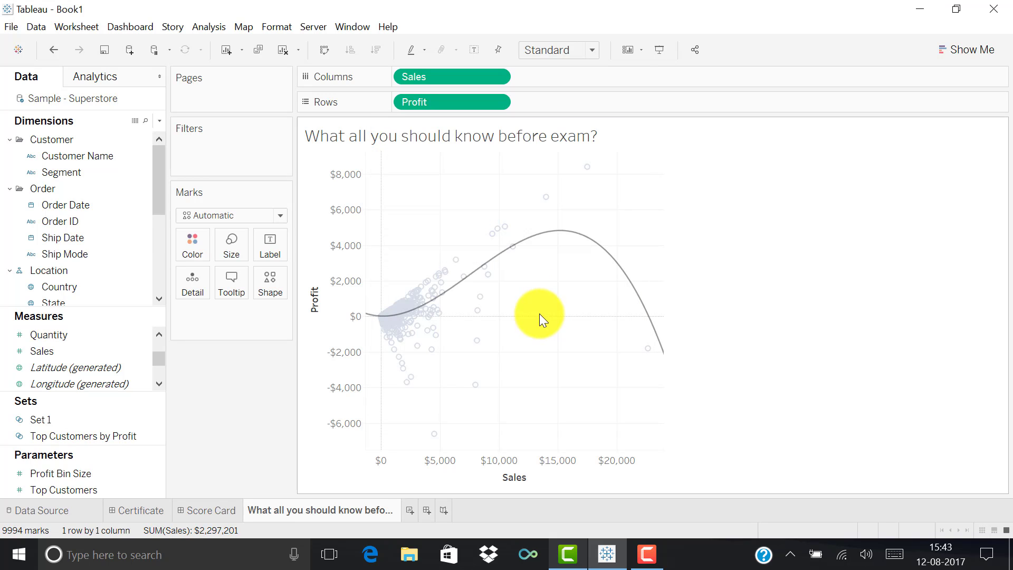
{"action": "mouse_move", "coordinate": [542, 243]}
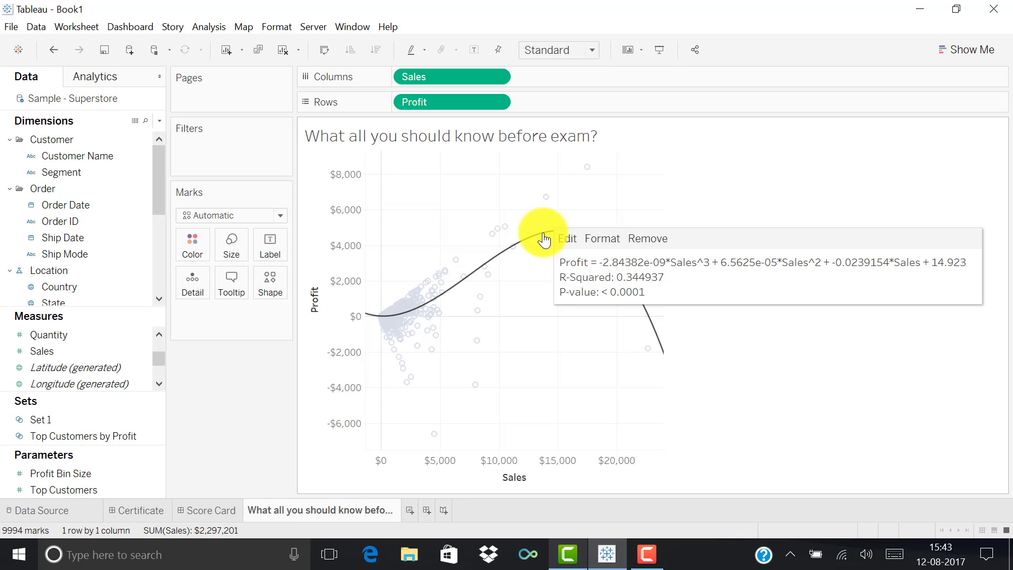
- Reopen the trend line settings to review them and close without changes
{"action": "right_click", "coordinate": [543, 240]}
{"action": "left_click", "coordinate": [600, 299]}
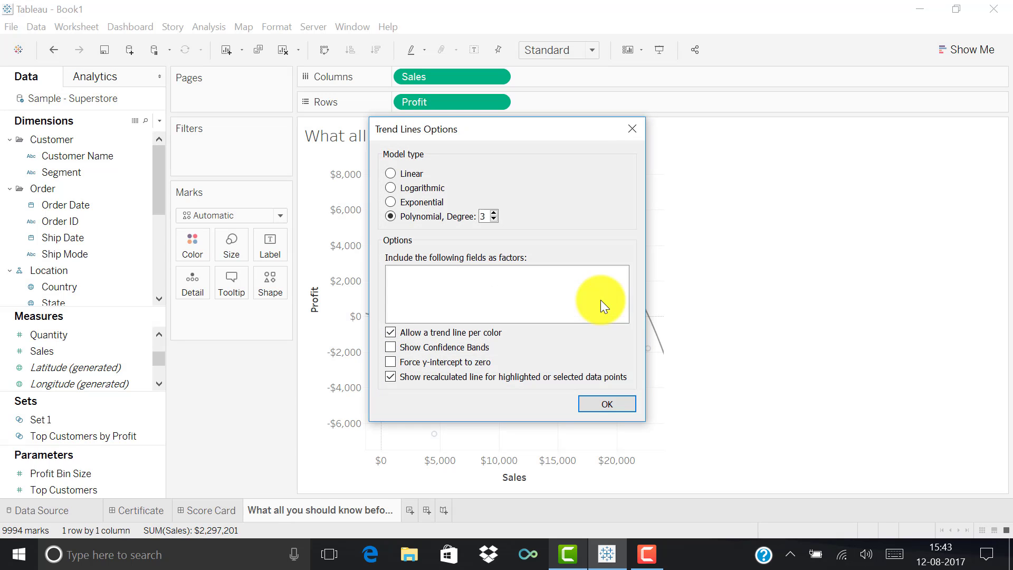
{"action": "left_click", "coordinate": [632, 130]}
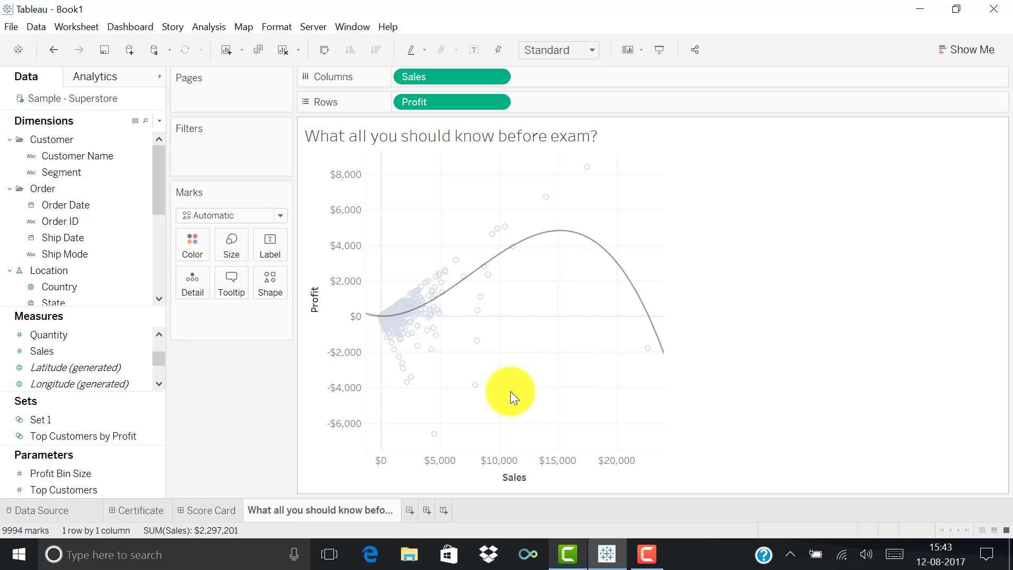
- Clear Profit and Sales from the shelves and put SUM(Sales) on Rows
{"action": "left_click_drag", "start_coordinate": [454, 103], "coordinate": [247, 420]}
{"action": "left_click_drag", "start_coordinate": [449, 76], "coordinate": [232, 439]}
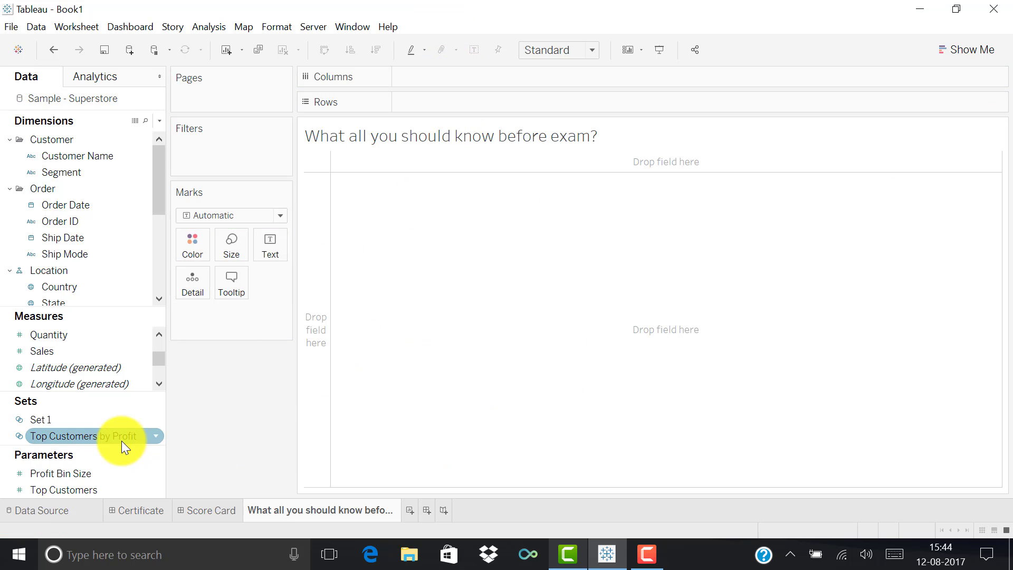
{"action": "left_click_drag", "start_coordinate": [53, 350], "coordinate": [459, 103]}
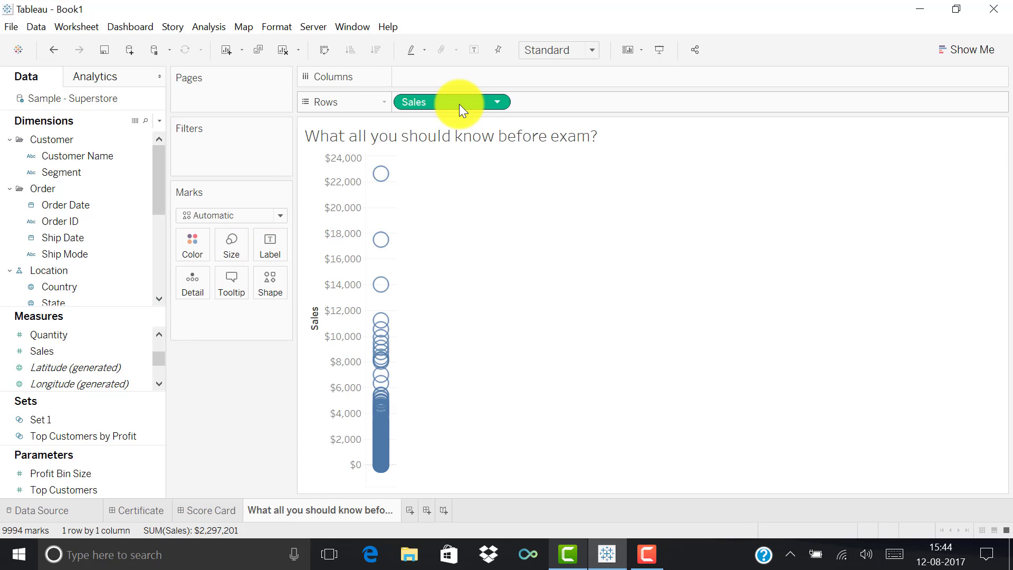
{"action": "left_click", "coordinate": [495, 102]}
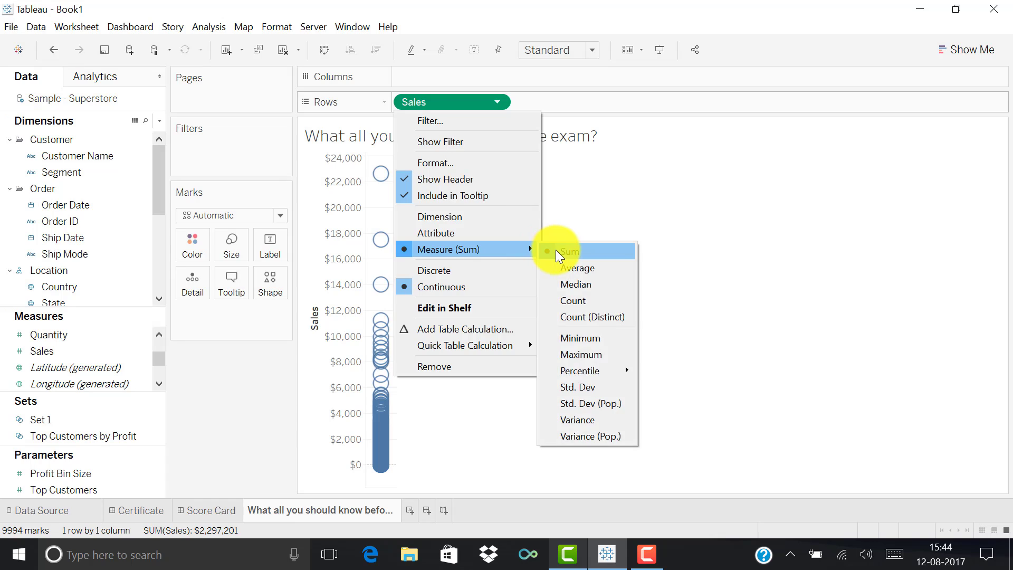
{"action": "left_click", "coordinate": [555, 249]}
- Re-enable Aggregate Measures, add YEAR(Order Date) to Columns, and hide the trend line
{"action": "left_click", "coordinate": [207, 26]}
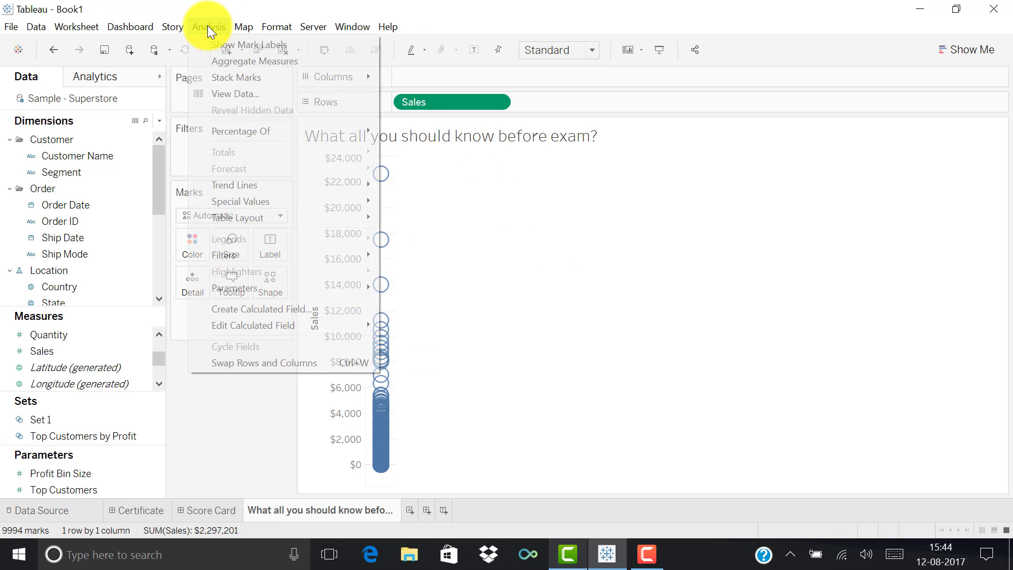
{"action": "left_click", "coordinate": [223, 62]}
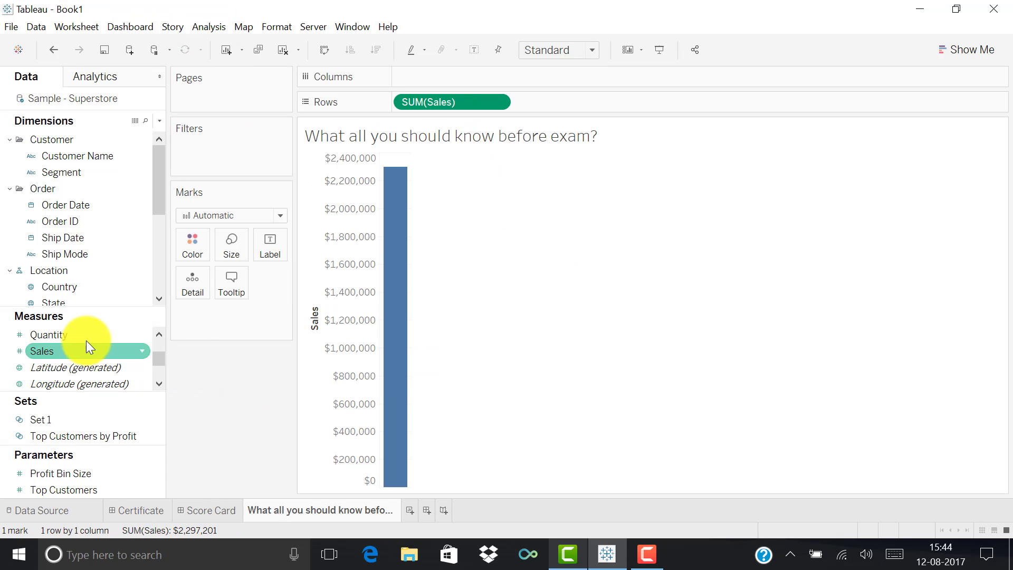
{"action": "double_click", "coordinate": [71, 206]}
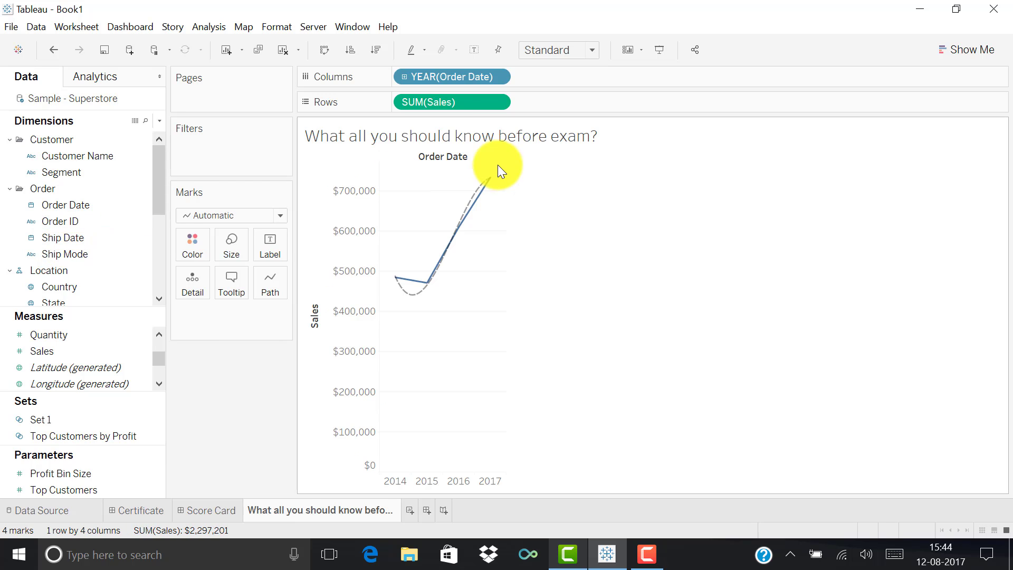
{"action": "mouse_move", "coordinate": [453, 252]}
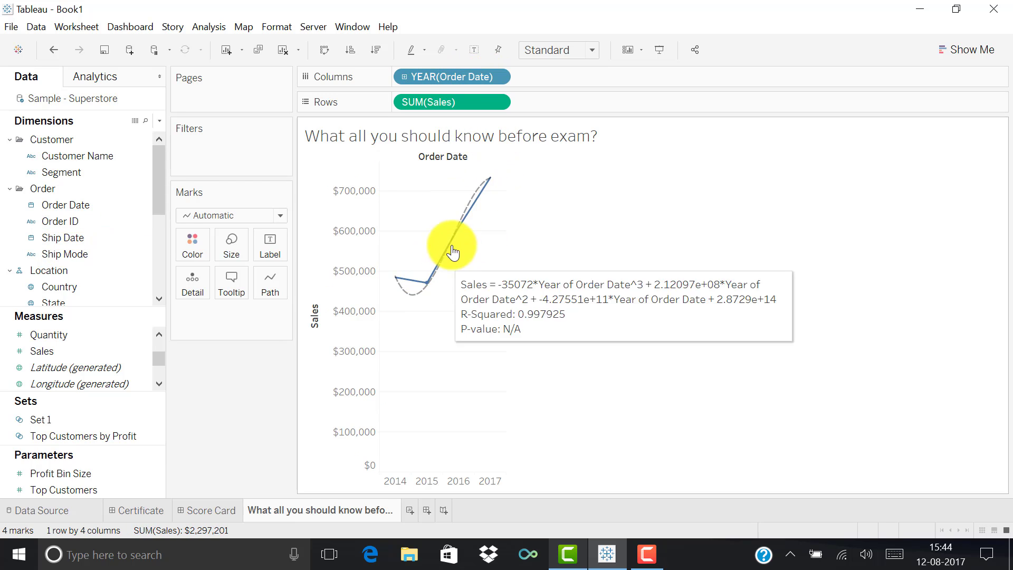
{"action": "right_click", "coordinate": [464, 211]}
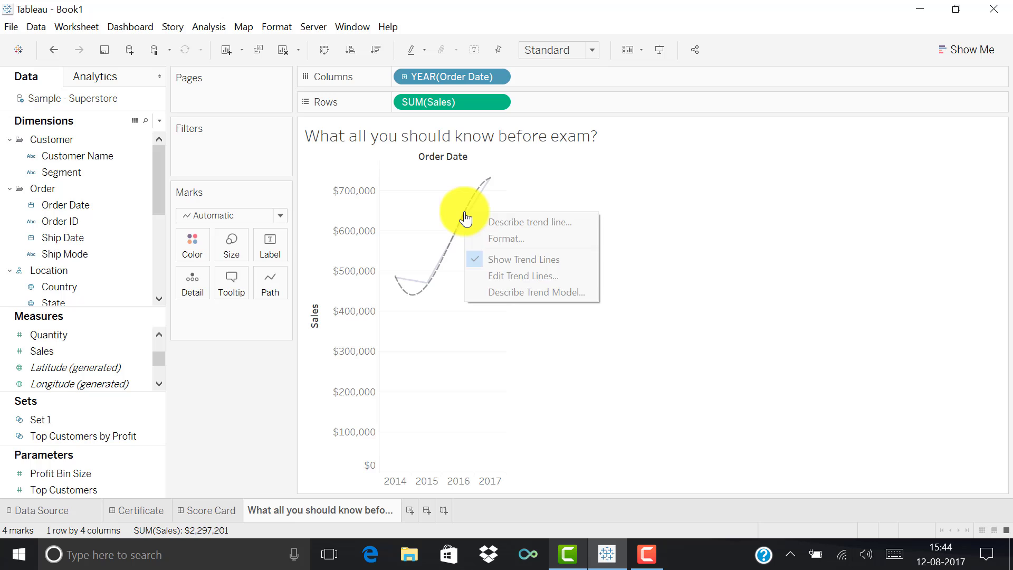
{"action": "left_click", "coordinate": [494, 262]}
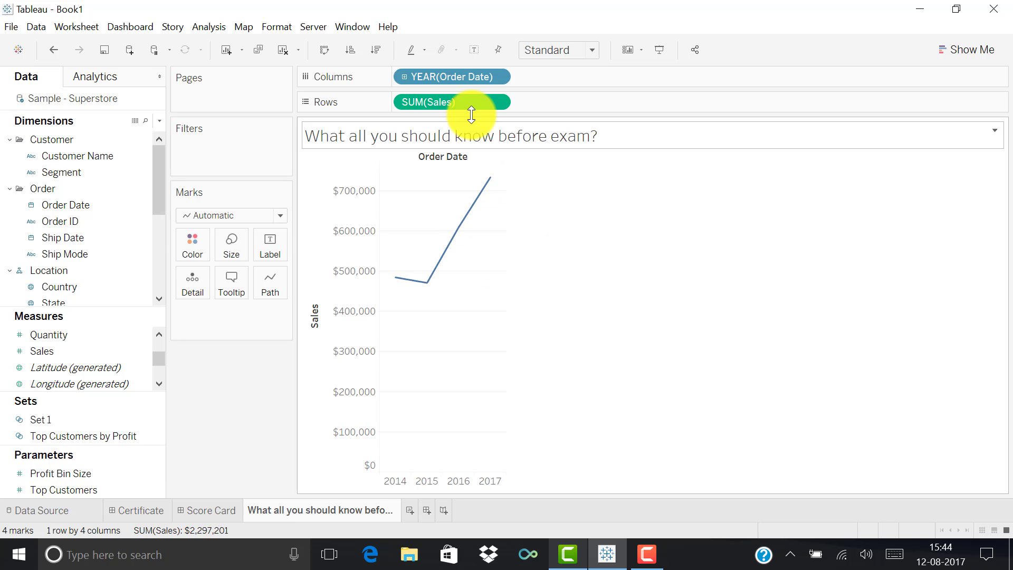
- Switch Order Date to monthly and show a Sales forecast with its prediction band
{"action": "right_click", "coordinate": [480, 80]}
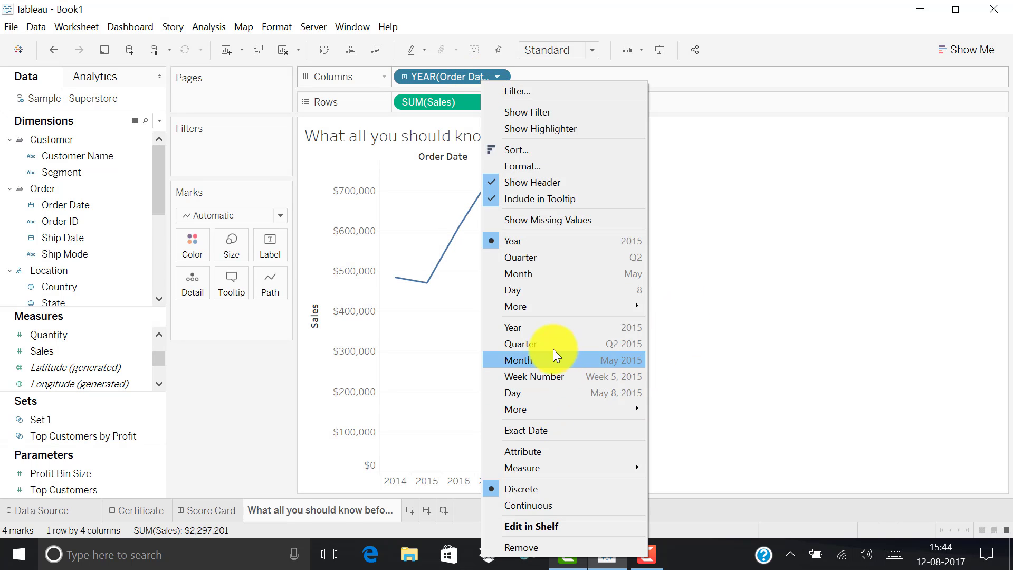
{"action": "left_click", "coordinate": [524, 361]}
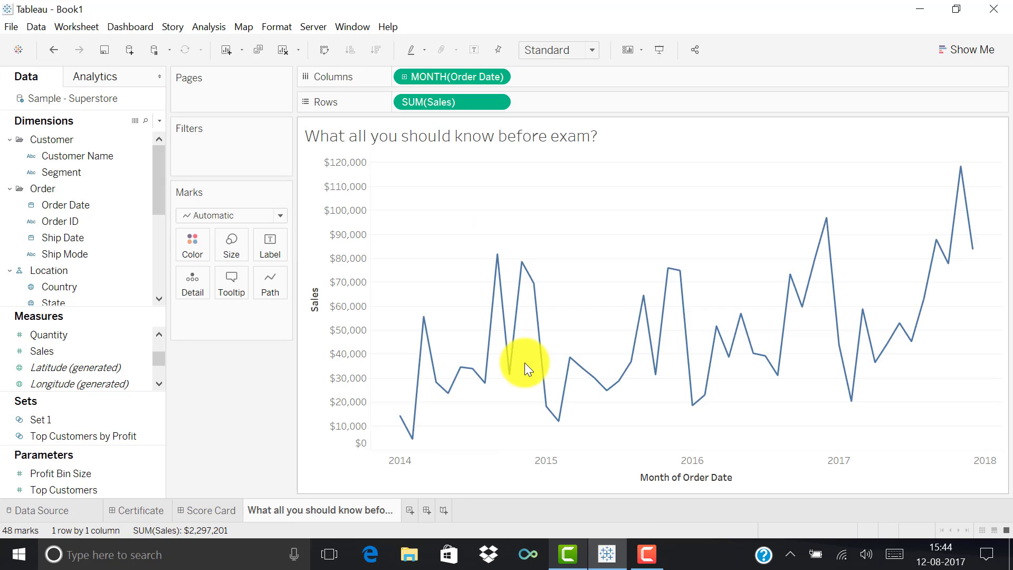
{"action": "right_click", "coordinate": [622, 232]}
{"action": "mouse_move", "coordinate": [728, 350]}
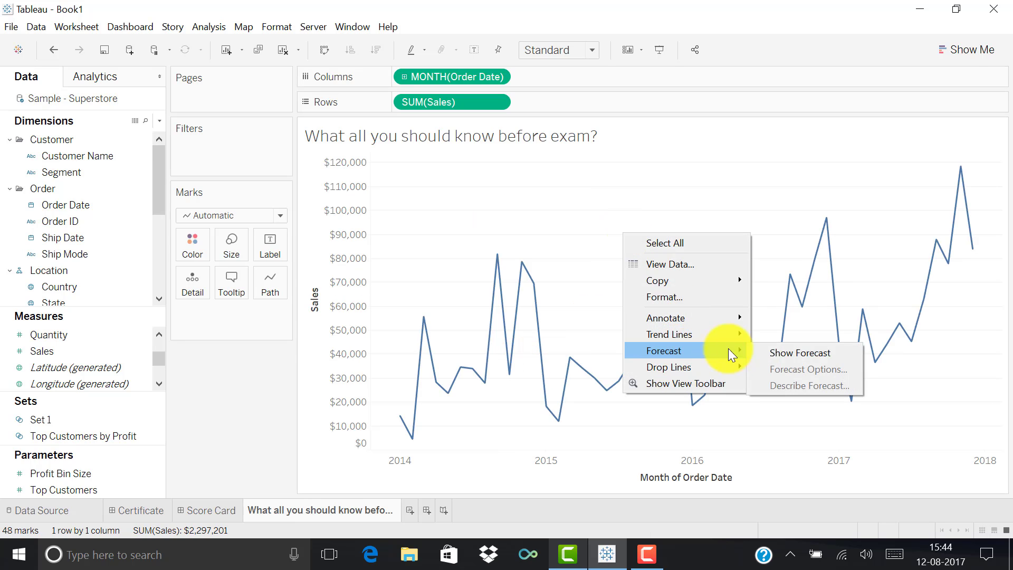
{"action": "left_click", "coordinate": [765, 348]}
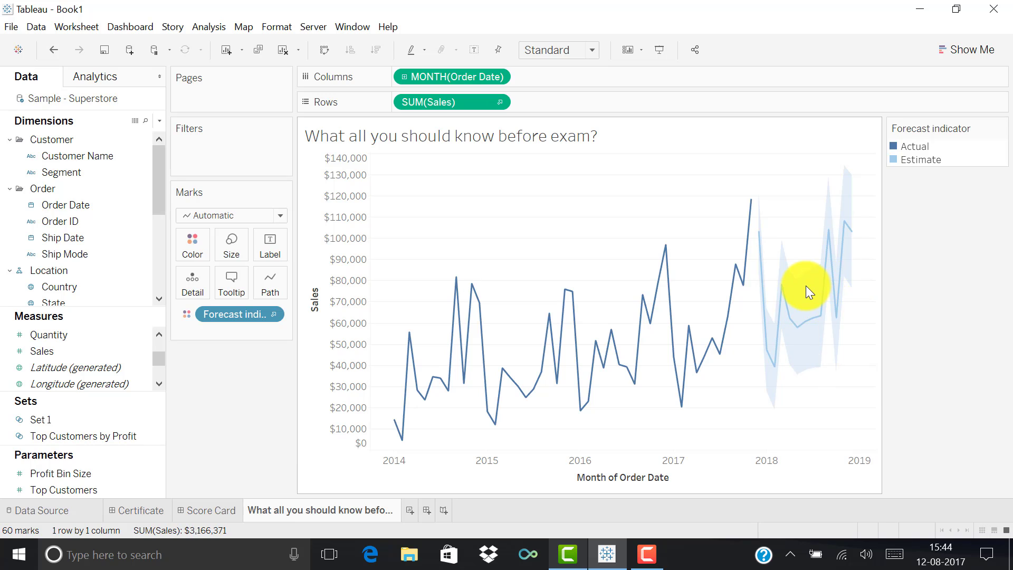
{"action": "mouse_move", "coordinate": [853, 235]}
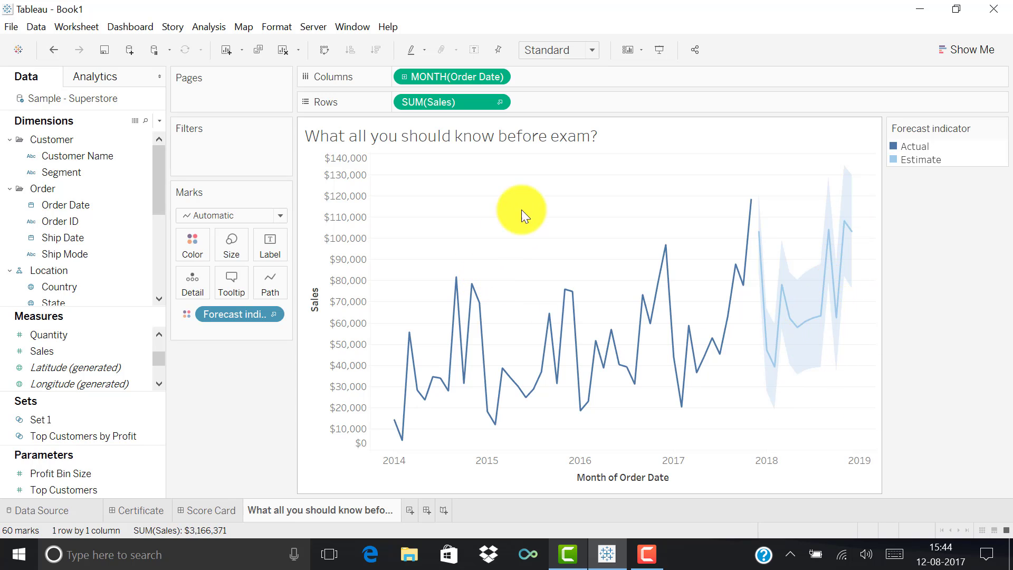
- In Forecast Options, set the forecast length to exactly 1 year
{"action": "right_click", "coordinate": [594, 217]}
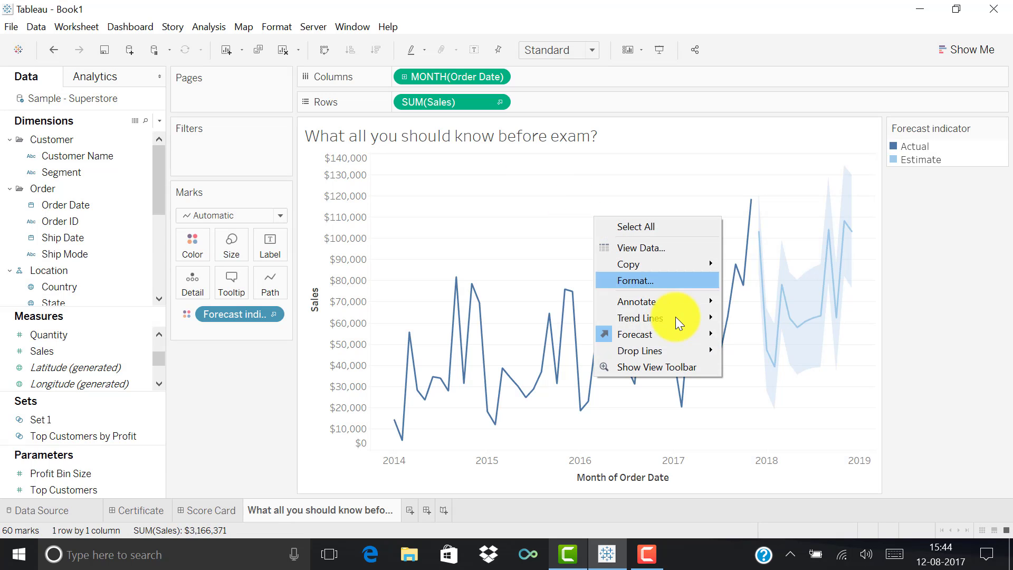
{"action": "mouse_move", "coordinate": [671, 332]}
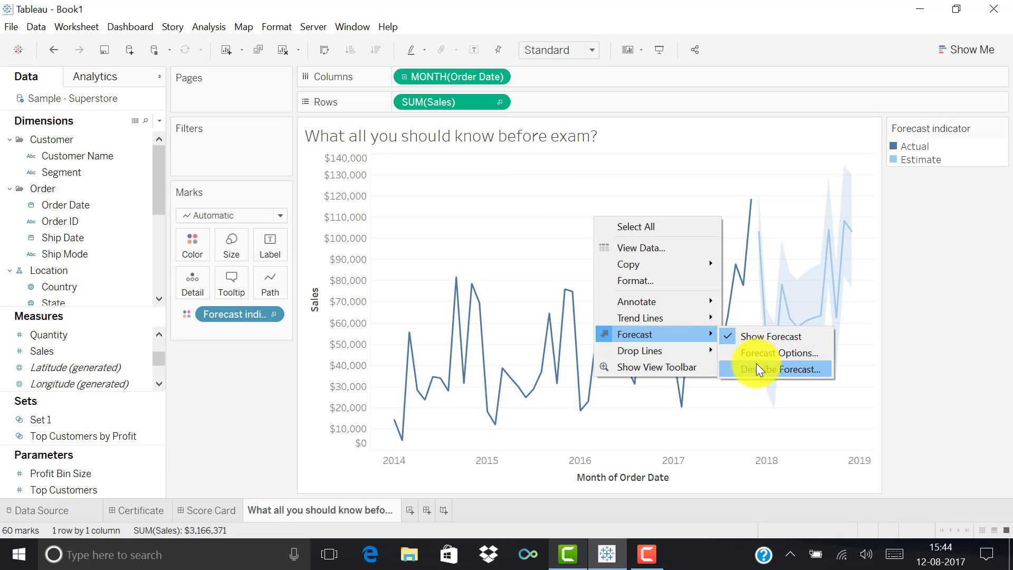
{"action": "left_click", "coordinate": [755, 356]}
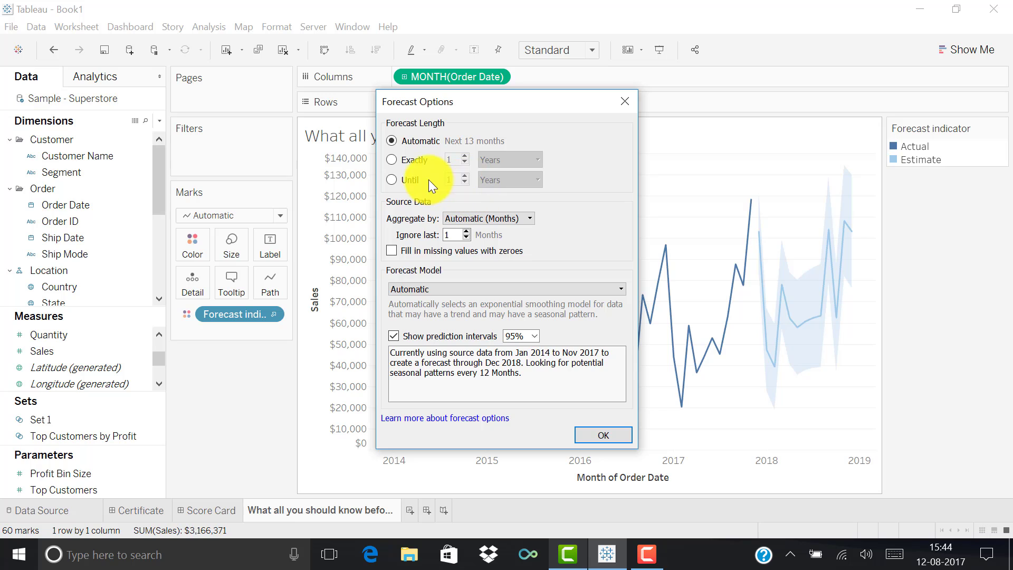
{"action": "left_click", "coordinate": [391, 160]}
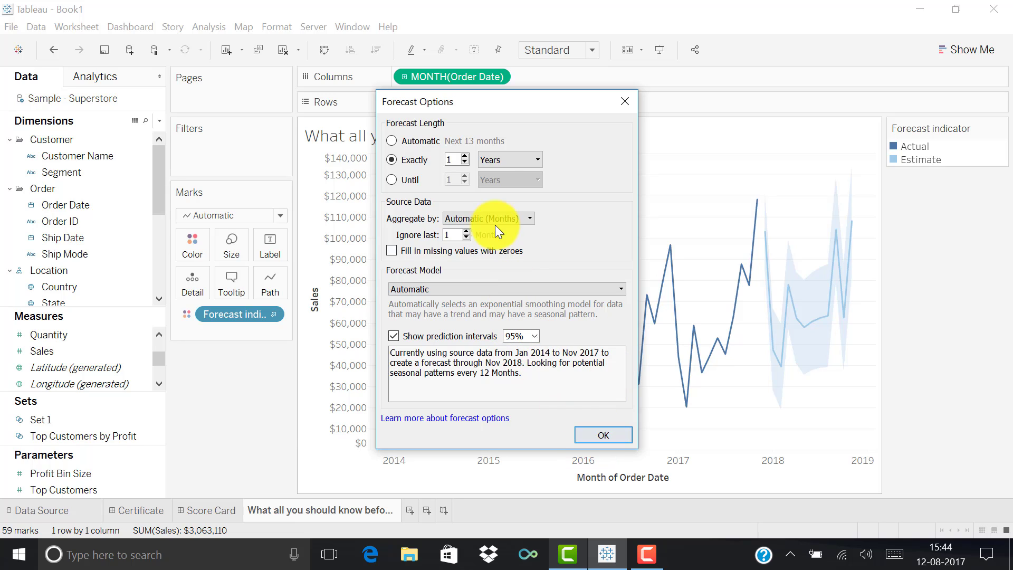
{"action": "left_click", "coordinate": [605, 433]}
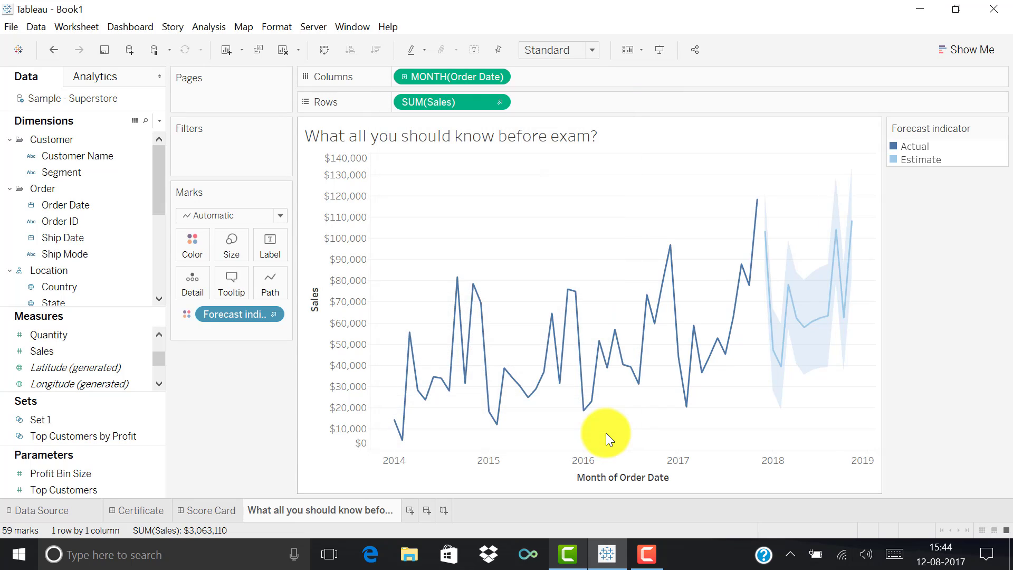
- Clear the view and rebuild it as SUM(Sales) by MONTH(Order Date)
{"action": "left_click_drag", "start_coordinate": [239, 311], "coordinate": [240, 374]}
{"action": "left_click_drag", "start_coordinate": [436, 102], "coordinate": [242, 457]}
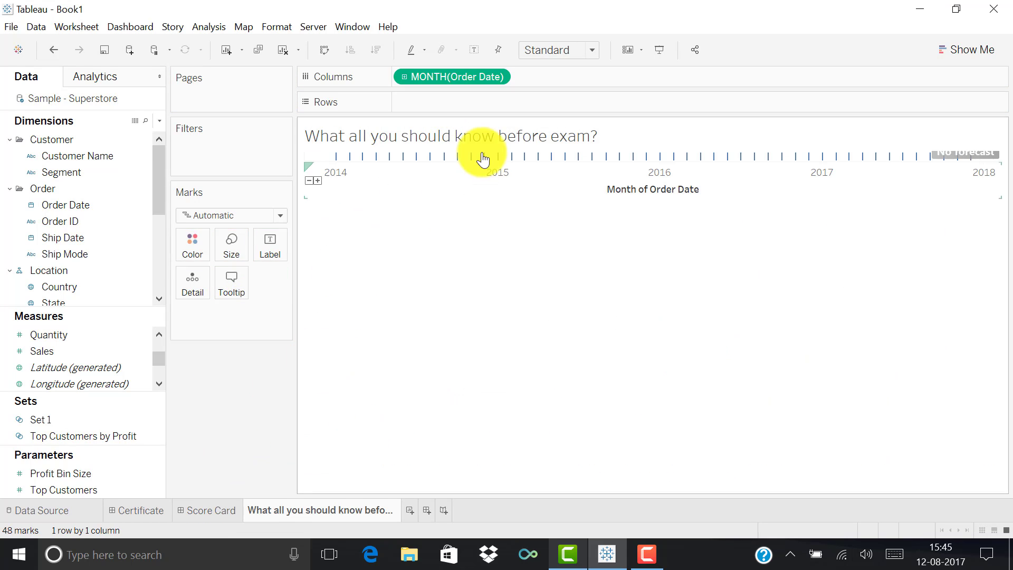
{"action": "left_click_drag", "start_coordinate": [420, 81], "coordinate": [236, 443]}
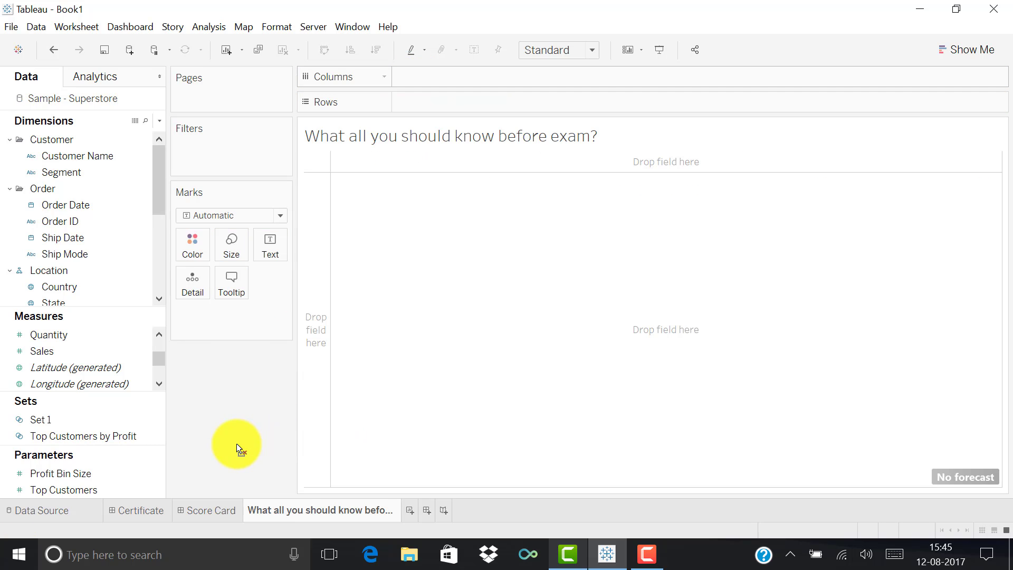
{"action": "double_click", "coordinate": [60, 350]}
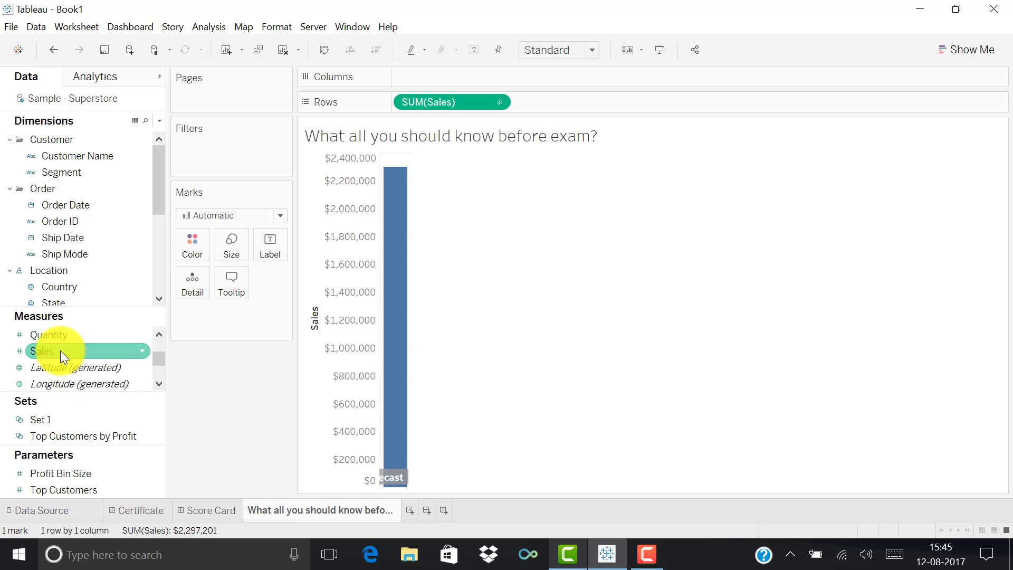
{"action": "double_click", "coordinate": [97, 203]}
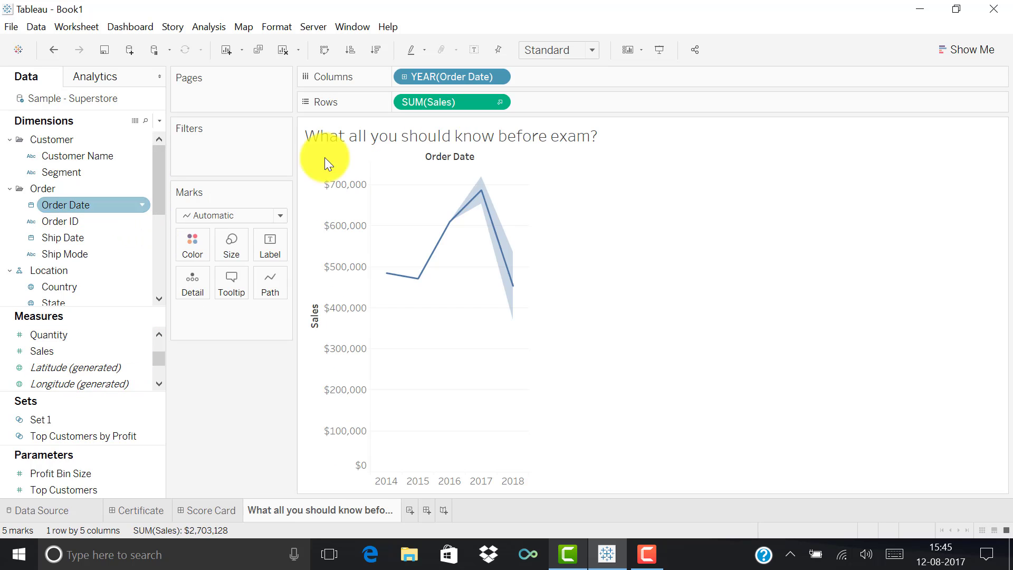
{"action": "right_click", "coordinate": [469, 78]}
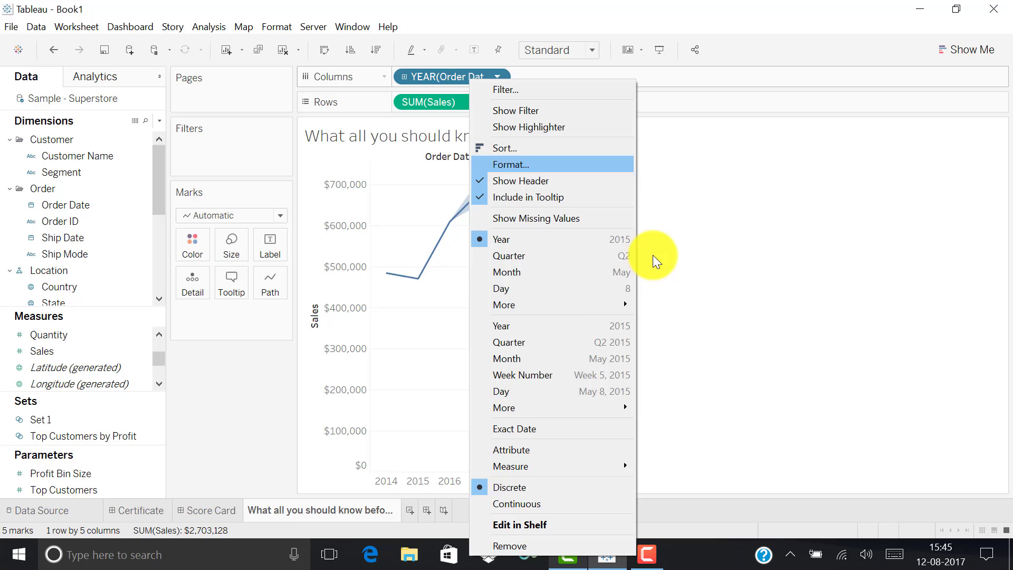
{"action": "left_click", "coordinate": [518, 359]}
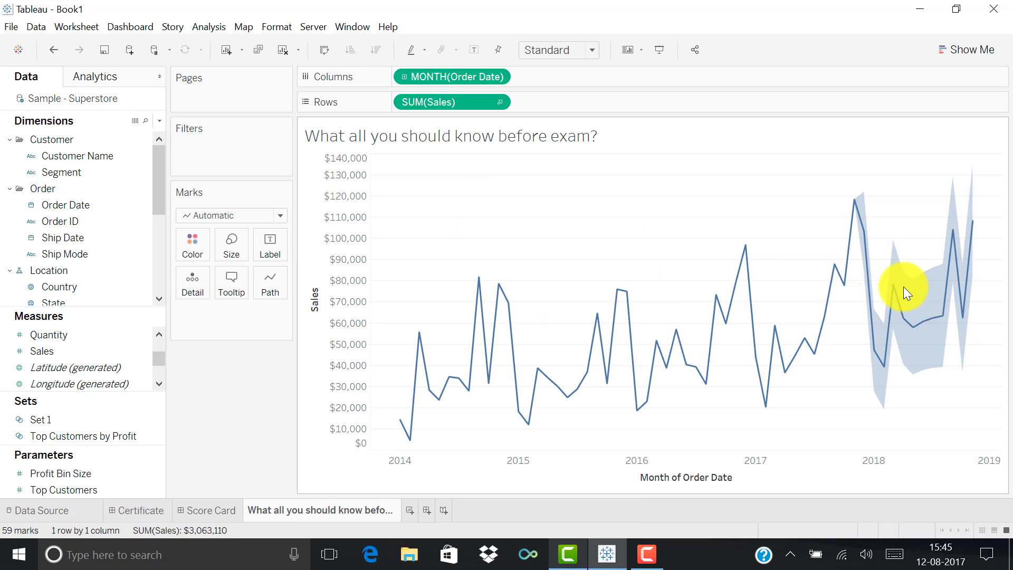
- Turn off the sales forecast so only 2014–2017 actuals remain
{"action": "right_click", "coordinate": [932, 233]}
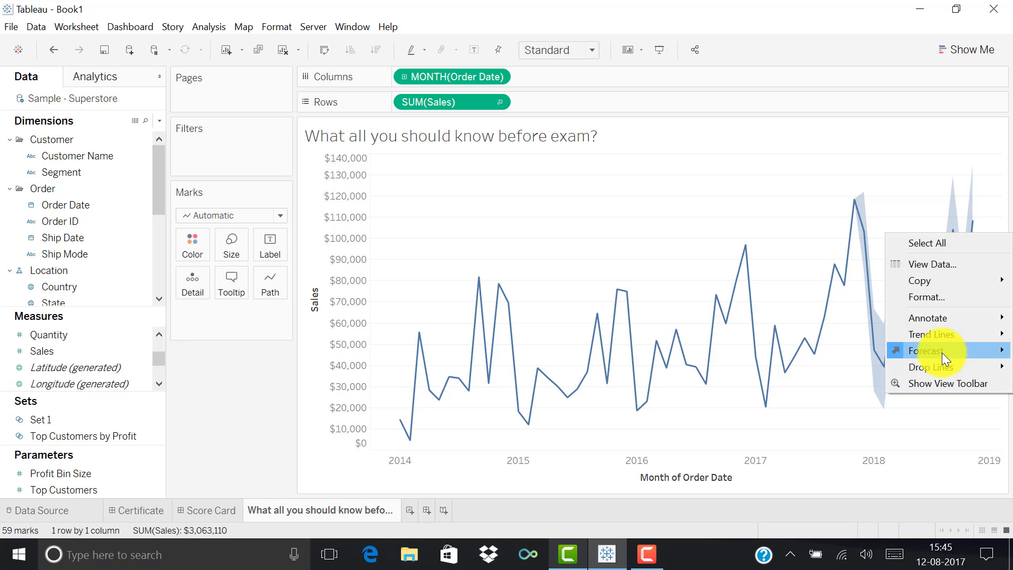
{"action": "mouse_move", "coordinate": [942, 353]}
{"action": "left_click", "coordinate": [789, 353]}
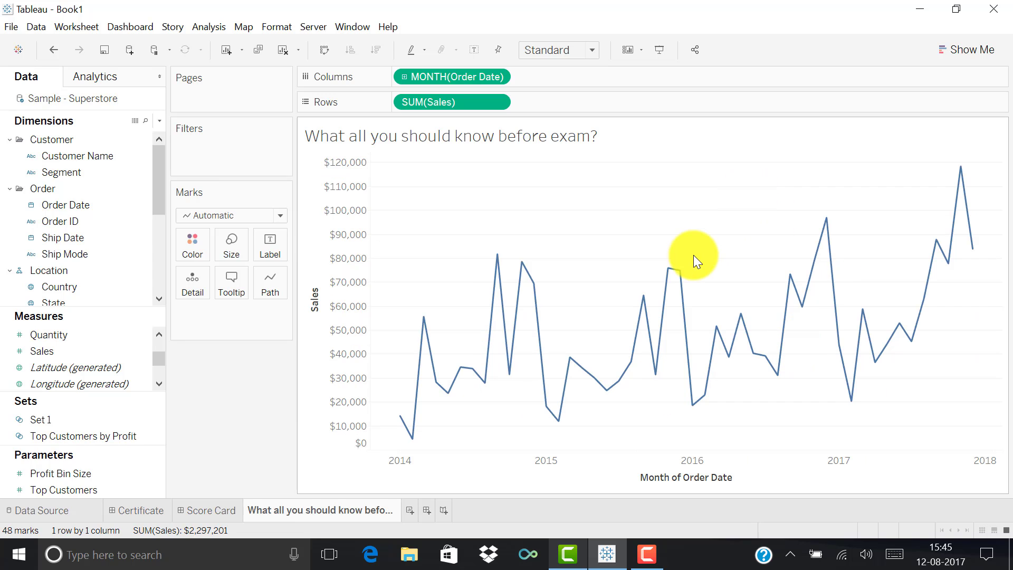
- Turn SUM(Sales) into a Moving Average quick table calculation
{"action": "left_click", "coordinate": [496, 102]}
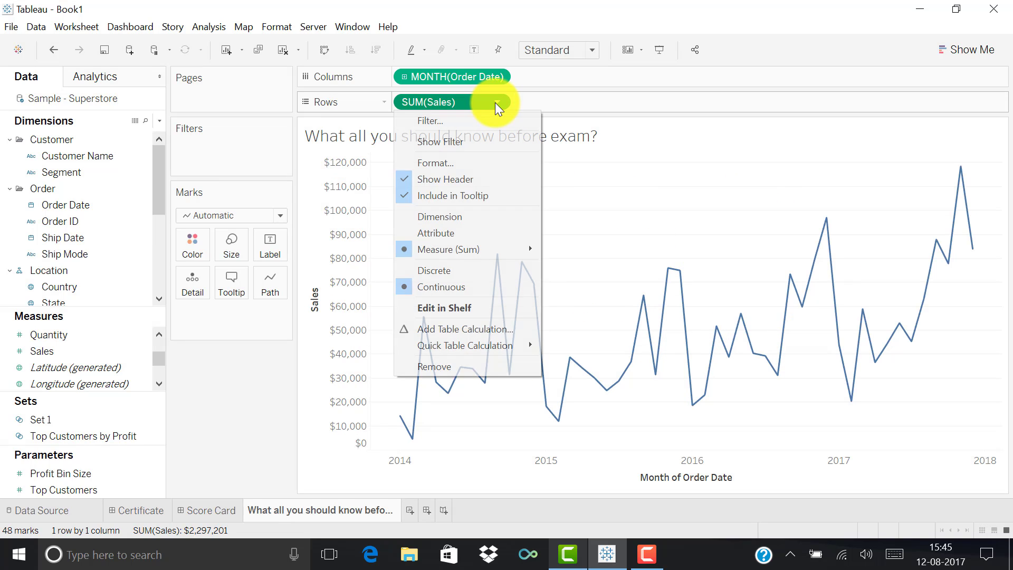
{"action": "mouse_move", "coordinate": [438, 343]}
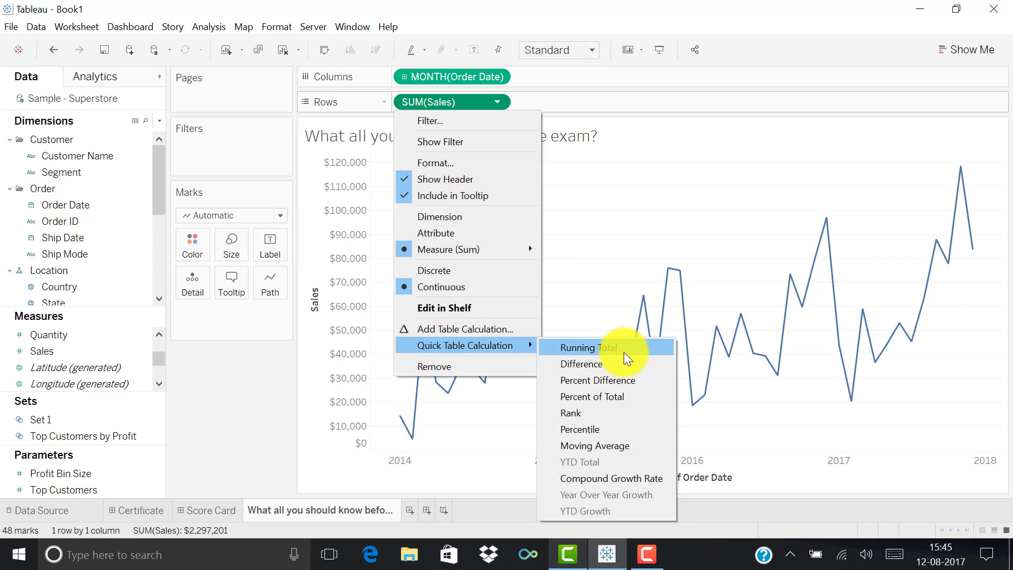
{"action": "left_click", "coordinate": [589, 443]}
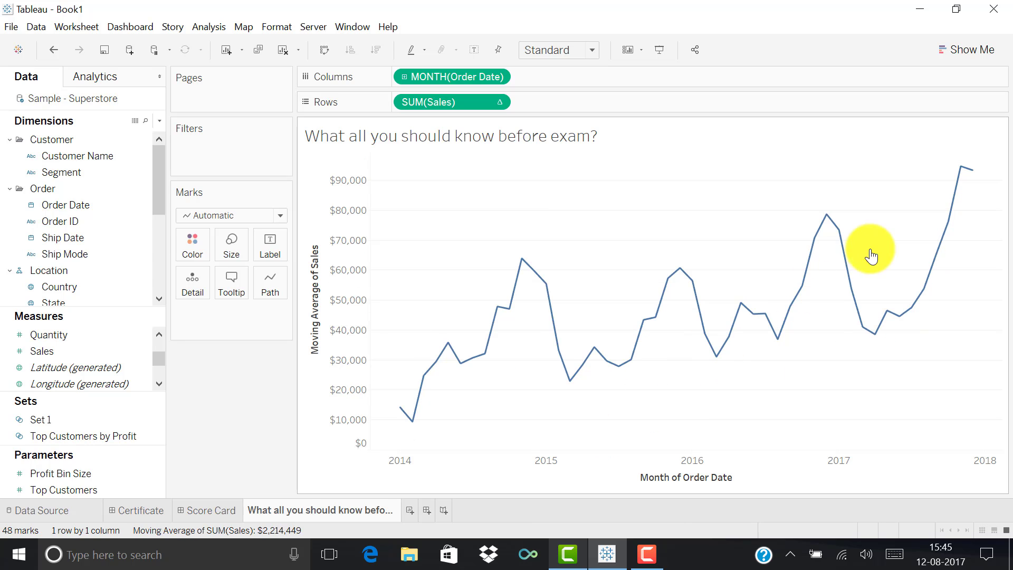
- Set the moving average window to the previous 6 and next 6 values
{"action": "left_click", "coordinate": [499, 103]}
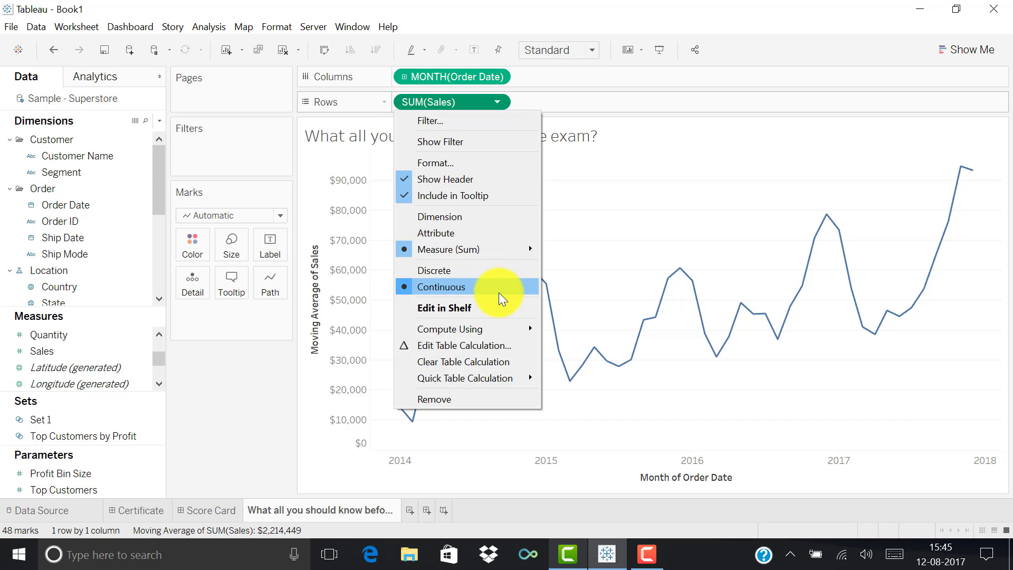
{"action": "left_click", "coordinate": [470, 348]}
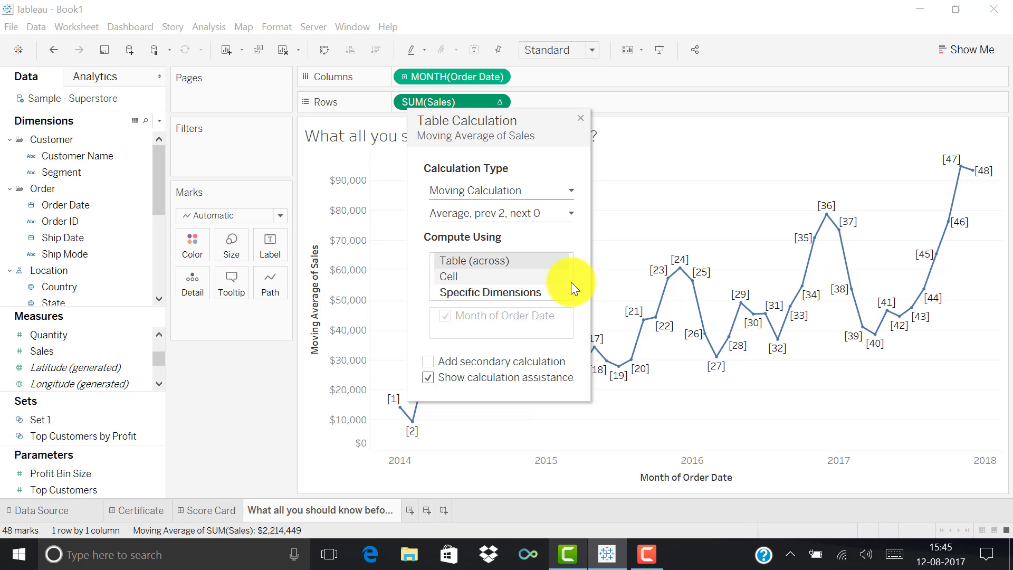
{"action": "left_click", "coordinate": [545, 213]}
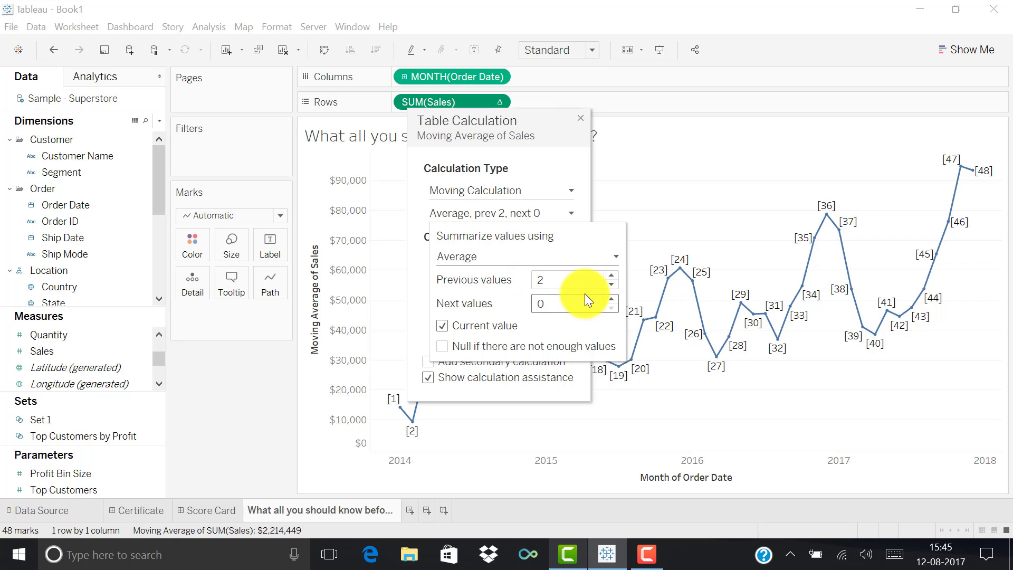
{"action": "left_click", "coordinate": [612, 285]}
{"action": "left_click", "coordinate": [612, 277]}
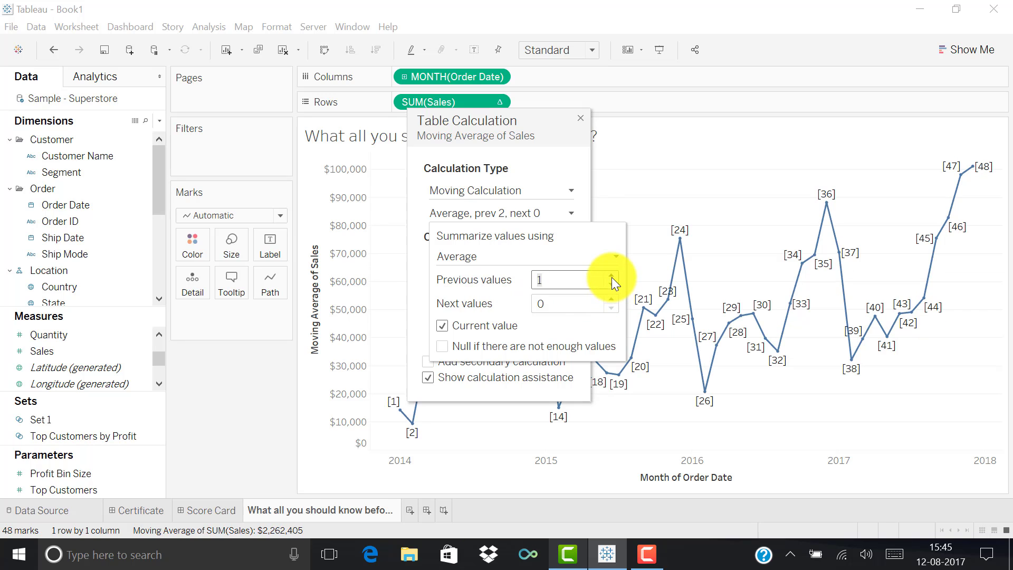
{"action": "left_click", "coordinate": [612, 277]}
{"action": "left_click", "coordinate": [612, 277]}
{"action": "left_click", "coordinate": [612, 277]}
{"action": "left_click", "coordinate": [612, 277]}
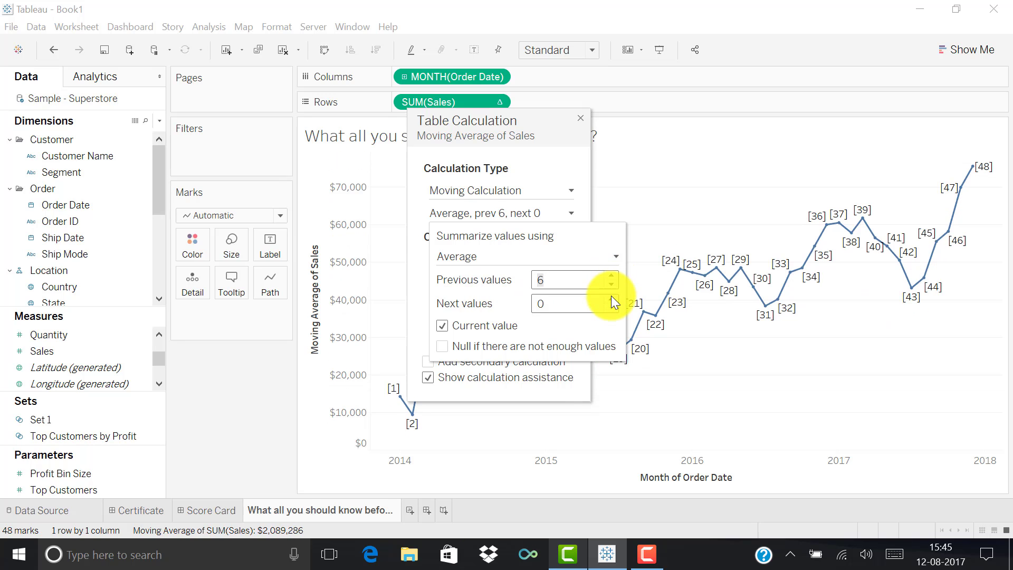
{"action": "left_click", "coordinate": [610, 296]}
{"action": "left_click", "coordinate": [610, 297]}
{"action": "left_click", "coordinate": [609, 297]}
{"action": "left_click", "coordinate": [609, 296]}
{"action": "left_click", "coordinate": [610, 297]}
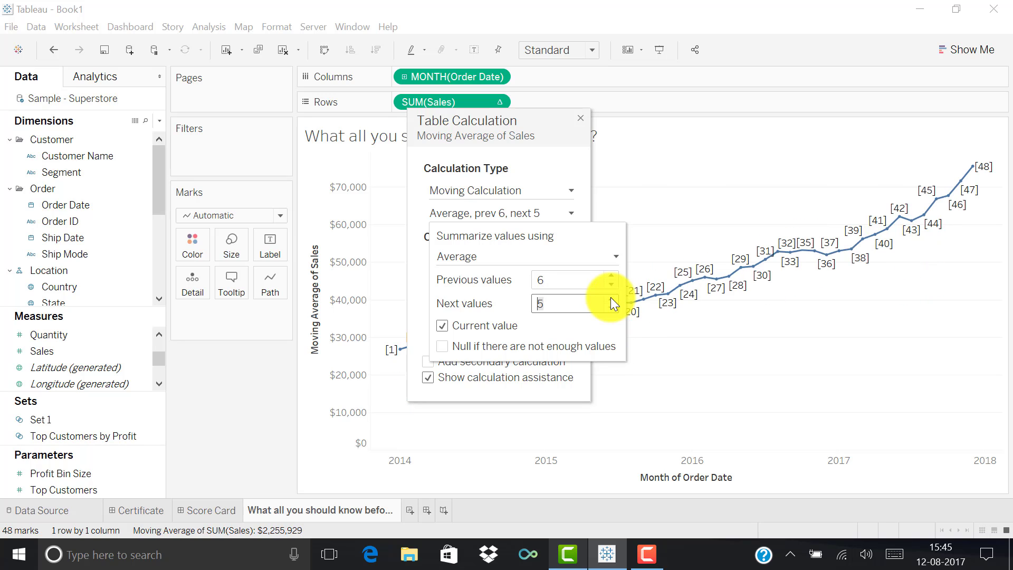
{"action": "left_click", "coordinate": [610, 296]}
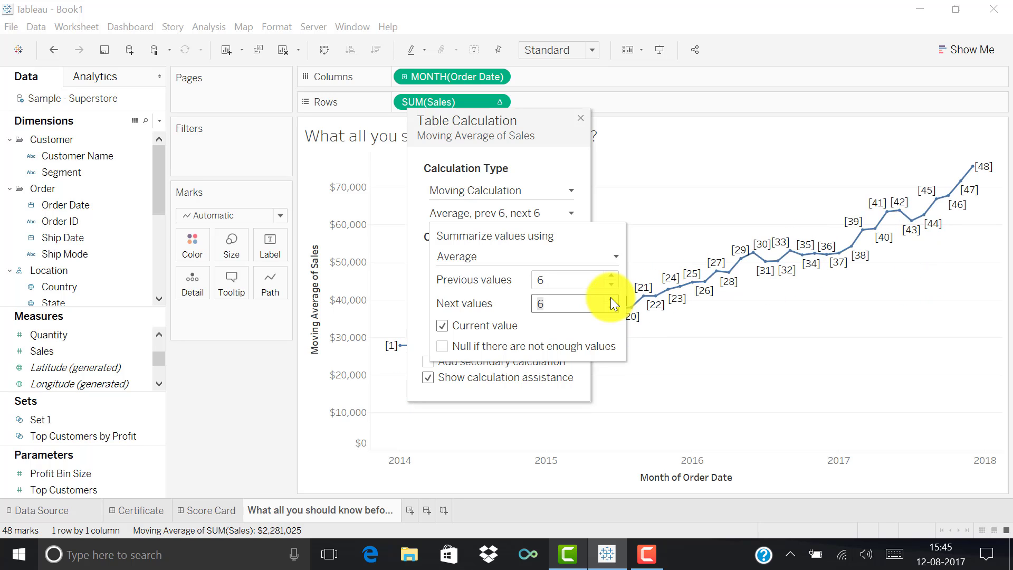
{"action": "left_click", "coordinate": [666, 208]}
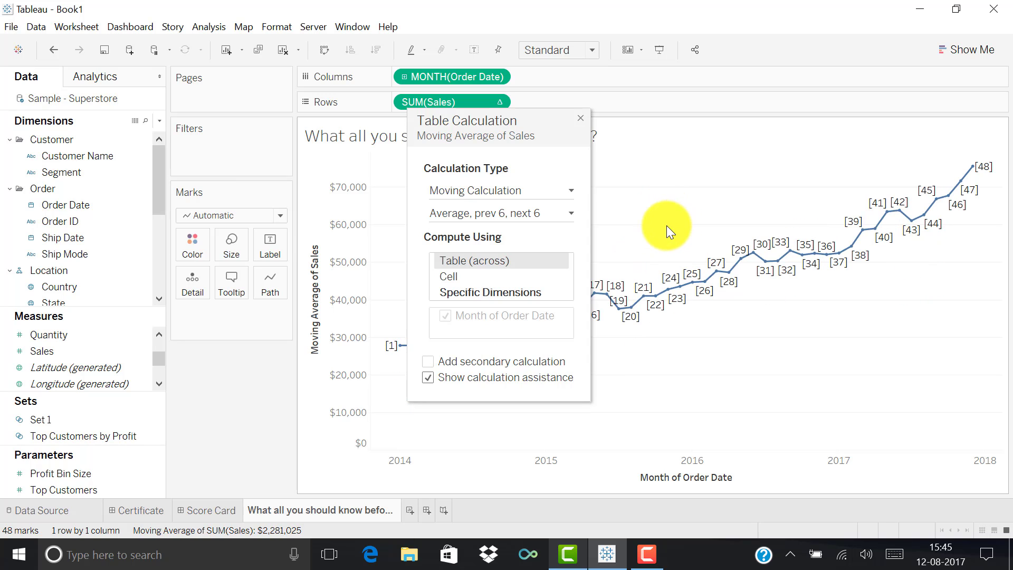
{"action": "left_click", "coordinate": [581, 121]}
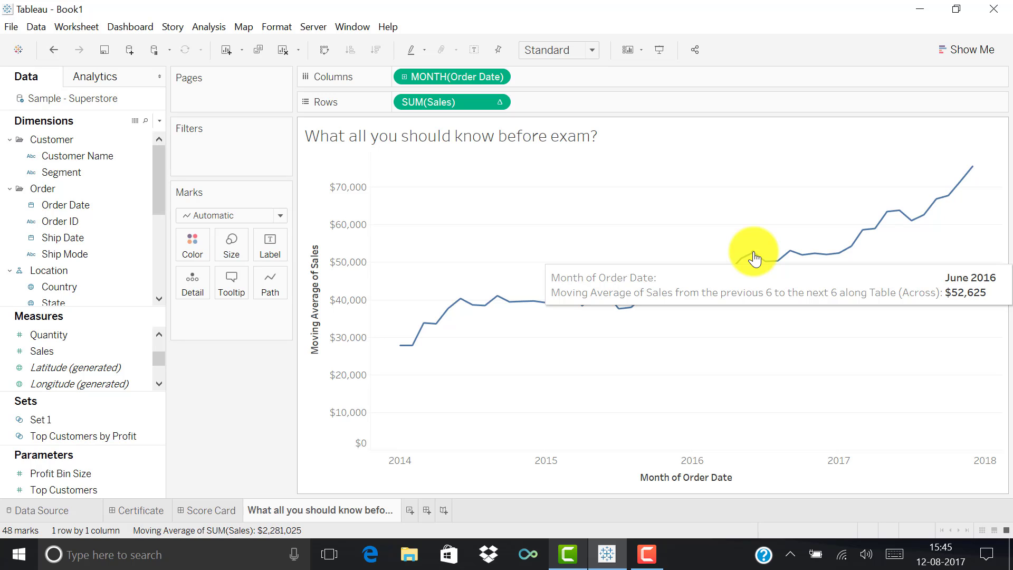
- Change the moving average to use Next 0 values, keeping Previous 6
{"action": "left_click", "coordinate": [499, 102]}
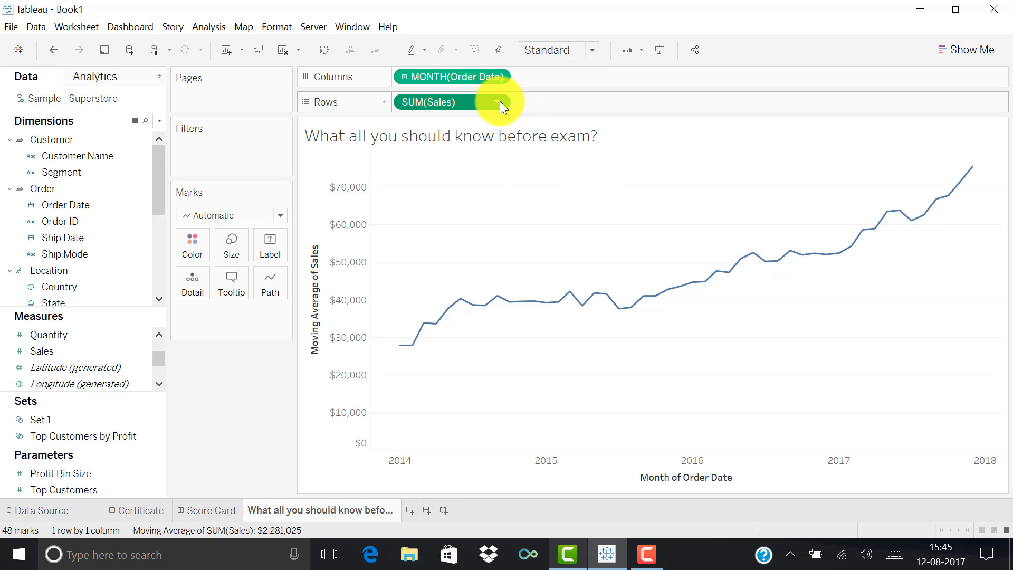
{"action": "left_click", "coordinate": [508, 347]}
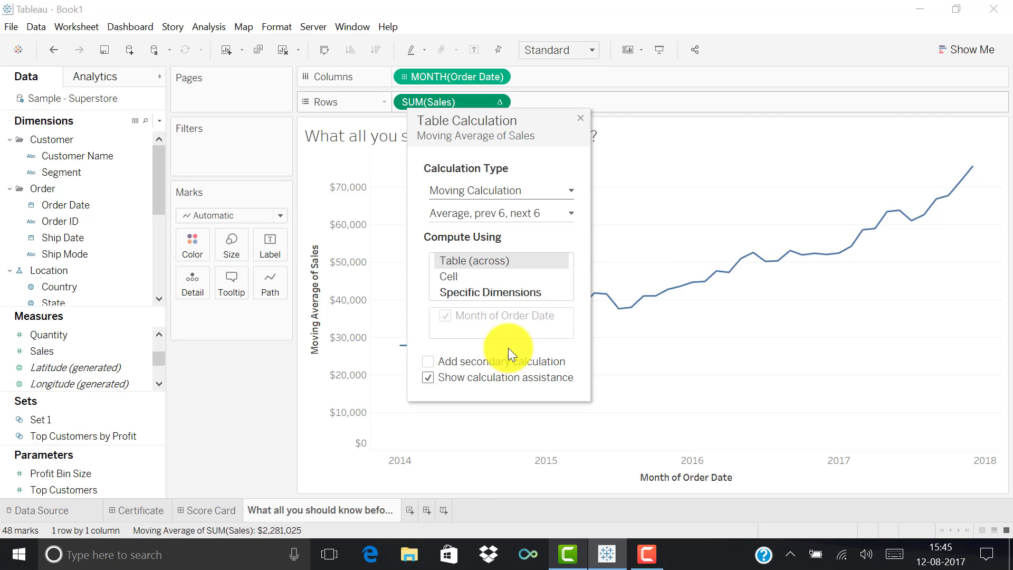
{"action": "left_click", "coordinate": [567, 211]}
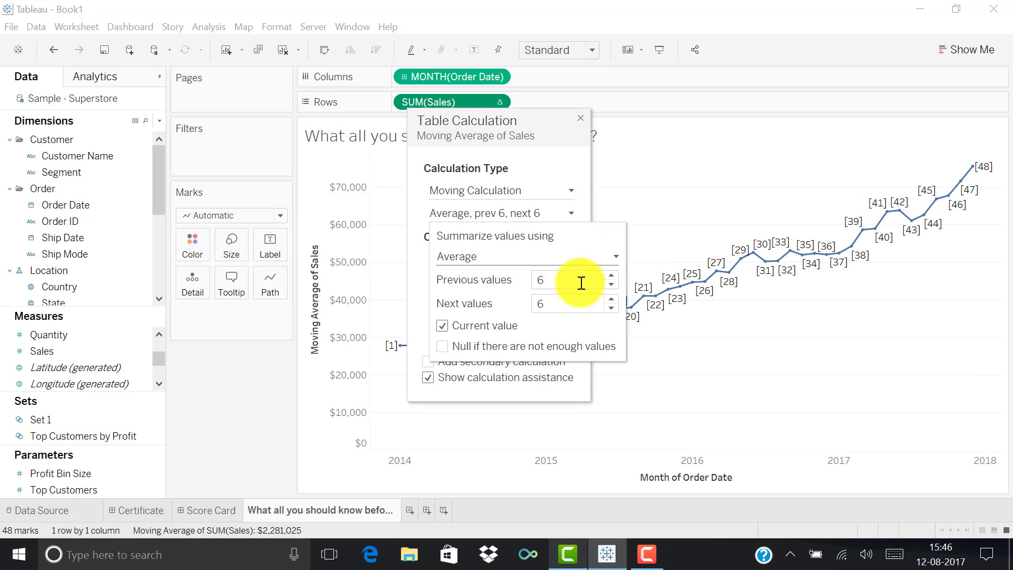
{"action": "left_click", "coordinate": [612, 307]}
{"action": "left_click", "coordinate": [612, 307]}
{"action": "left_click", "coordinate": [612, 307]}
{"action": "left_click", "coordinate": [611, 307]}
{"action": "left_click", "coordinate": [612, 307]}
{"action": "left_click", "coordinate": [612, 307]}
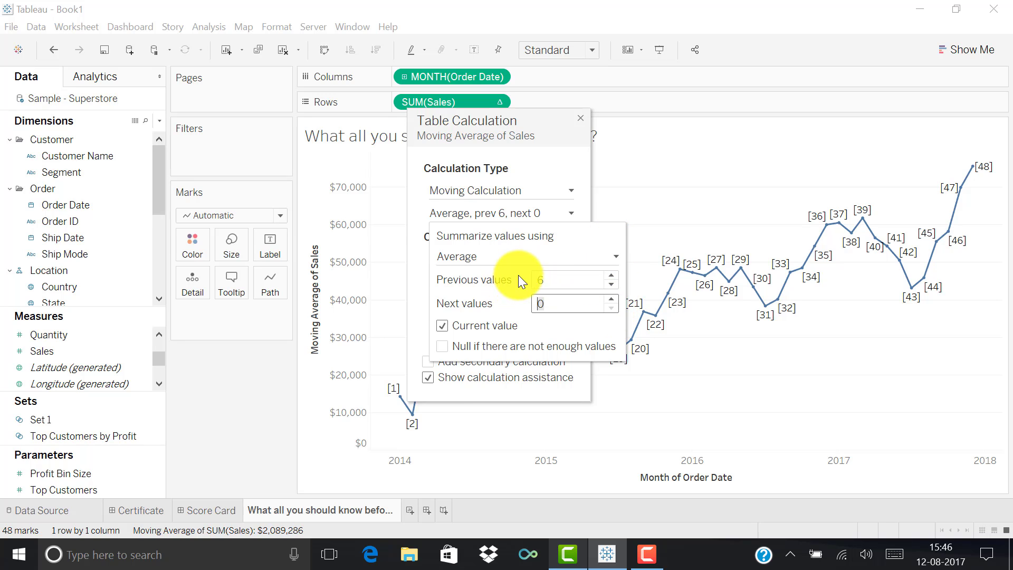
{"action": "left_click", "coordinate": [675, 198]}
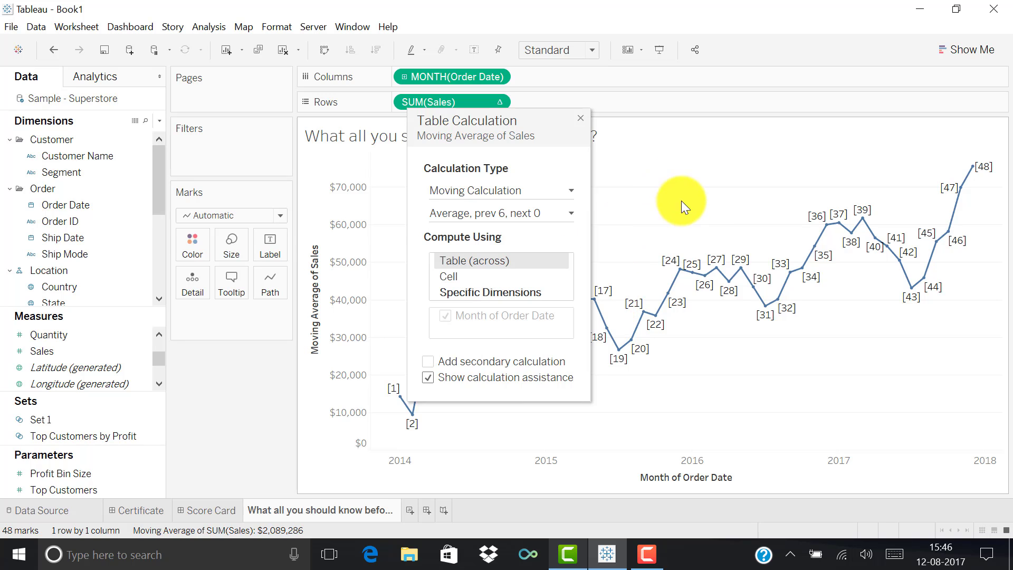
{"action": "left_click", "coordinate": [581, 117]}
- Remove SUM(Sales) from the Rows shelf
{"action": "mouse_move", "coordinate": [826, 232]}
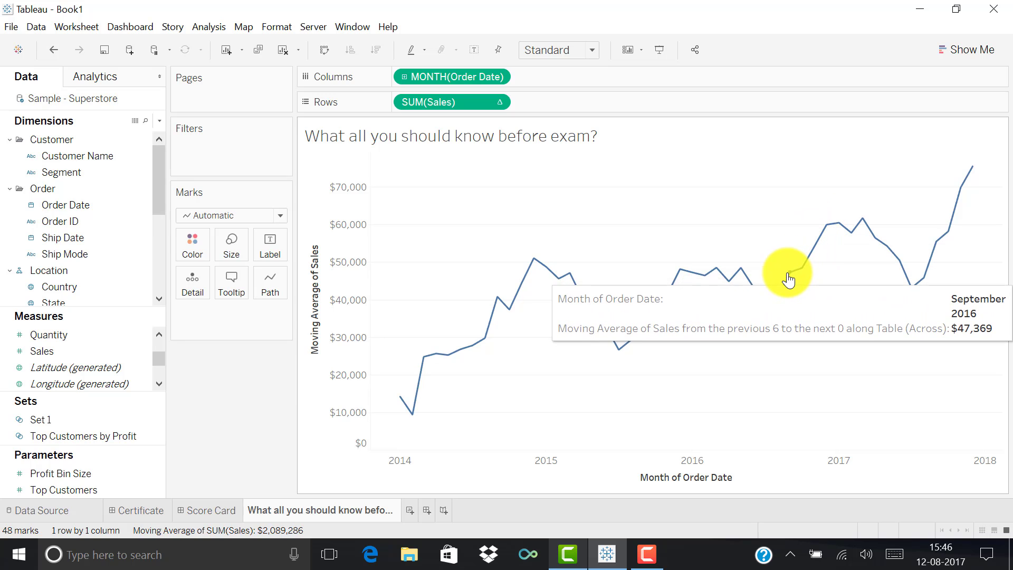
{"action": "mouse_move", "coordinate": [758, 294]}
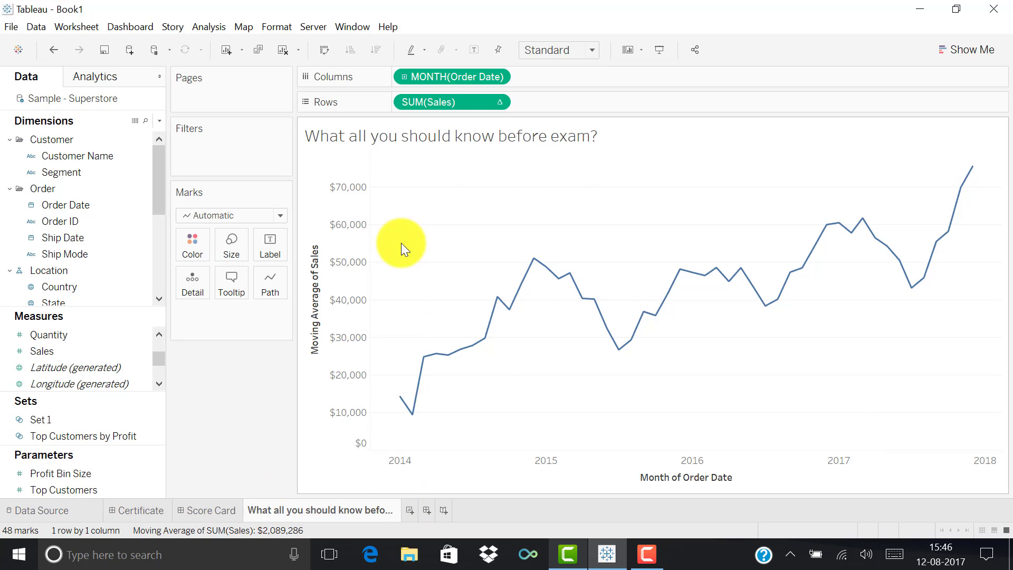
{"action": "left_click_drag", "start_coordinate": [439, 100], "coordinate": [261, 391]}
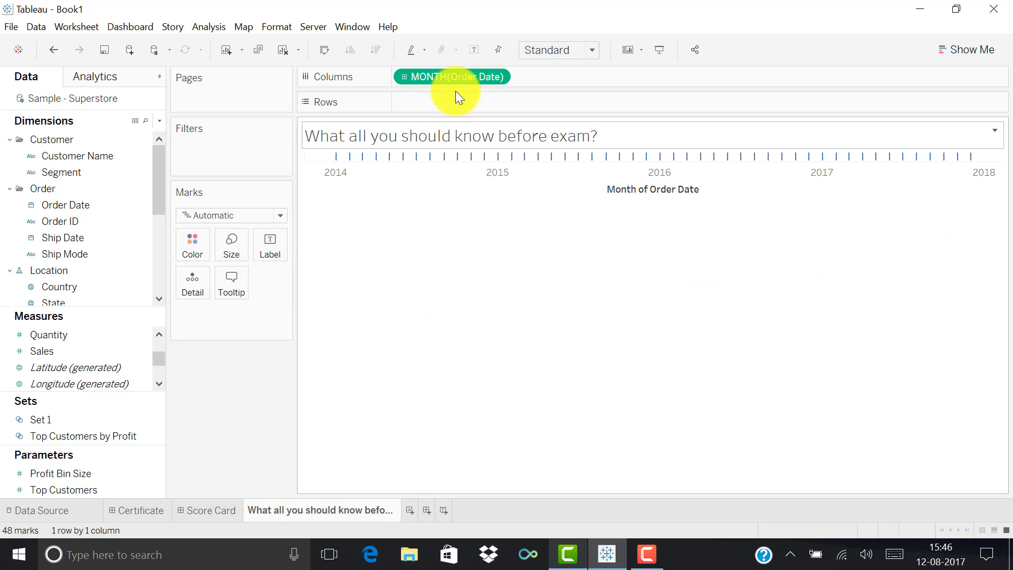
- Remove MONTH(Order Date) from Columns to empty the sheet, and show the Analytics pane
{"action": "left_click_drag", "start_coordinate": [454, 78], "coordinate": [246, 421]}
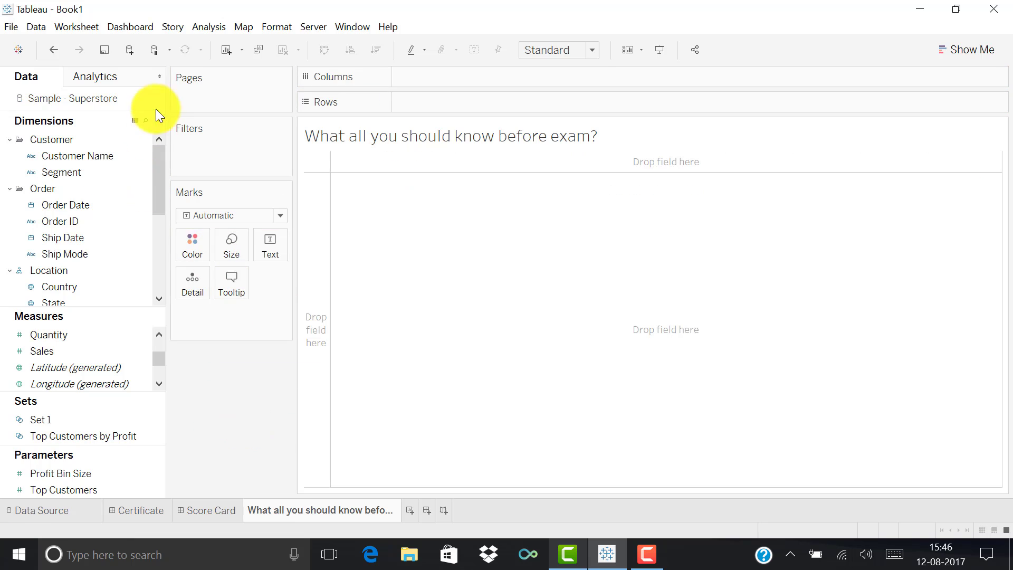
{"action": "left_click", "coordinate": [118, 77]}
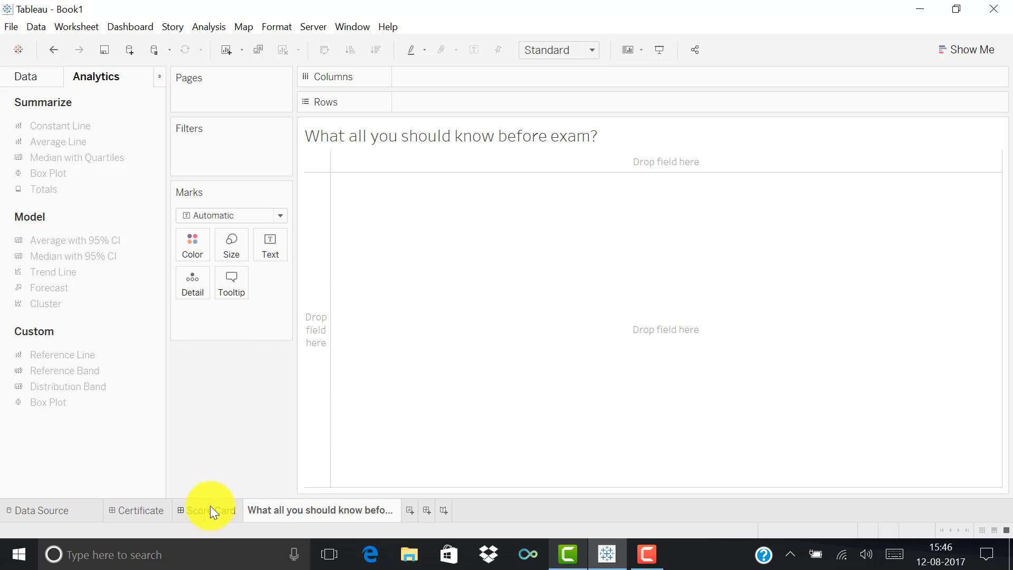
- Build a SUM(Sales) text table by Category and Sub-Category, e.g. Chairs $328,449
{"action": "left_click", "coordinate": [52, 75]}
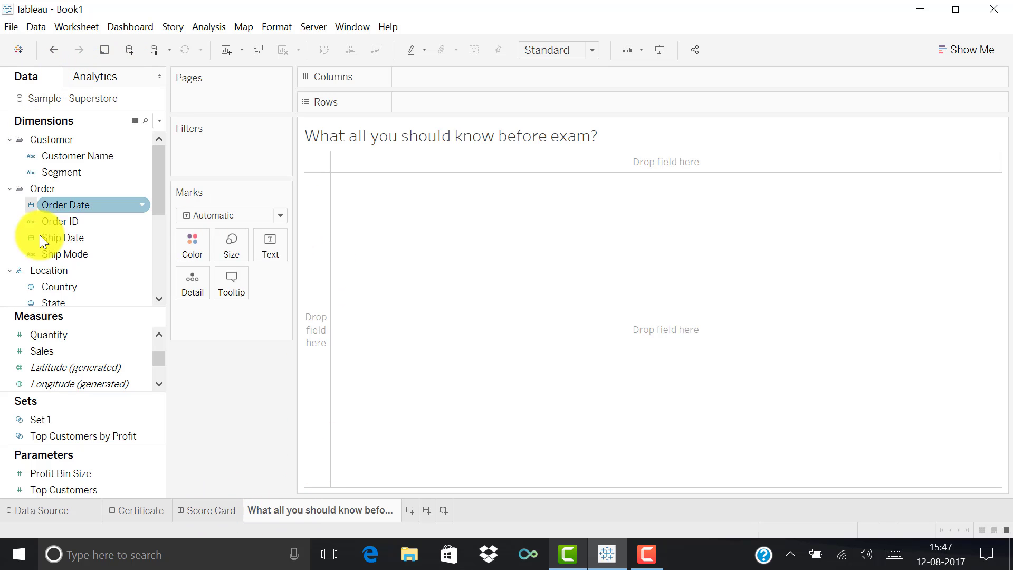
{"action": "double_click", "coordinate": [40, 351]}
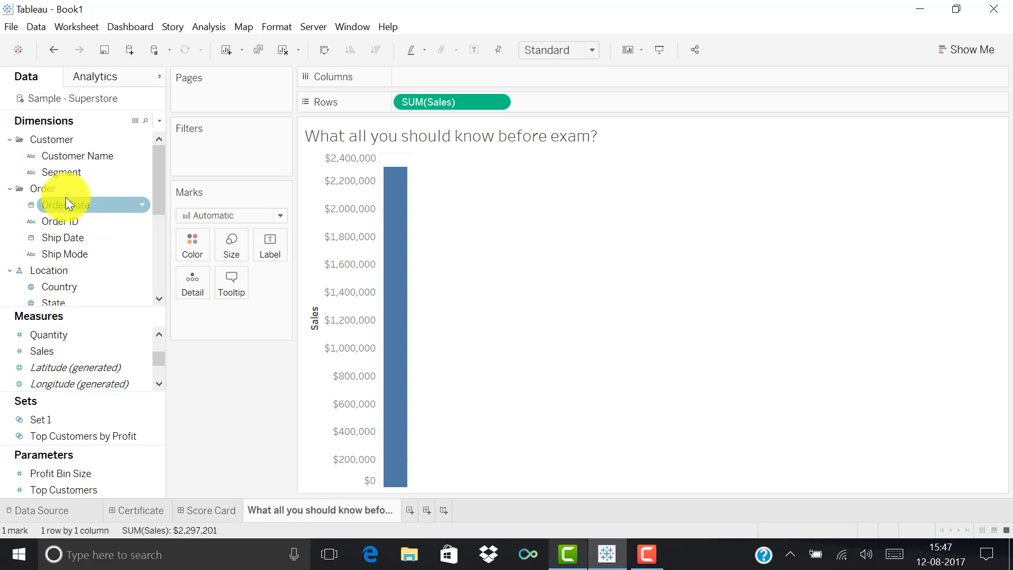
{"action": "scroll", "coordinate": [72, 253], "scroll_direction": "down", "scroll_amount": 2}
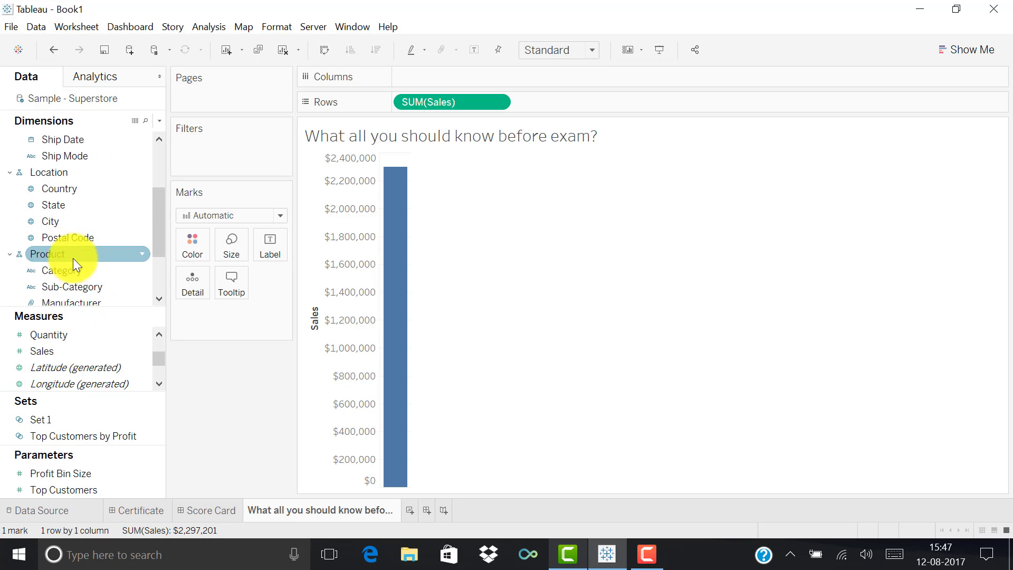
{"action": "double_click", "coordinate": [68, 285]}
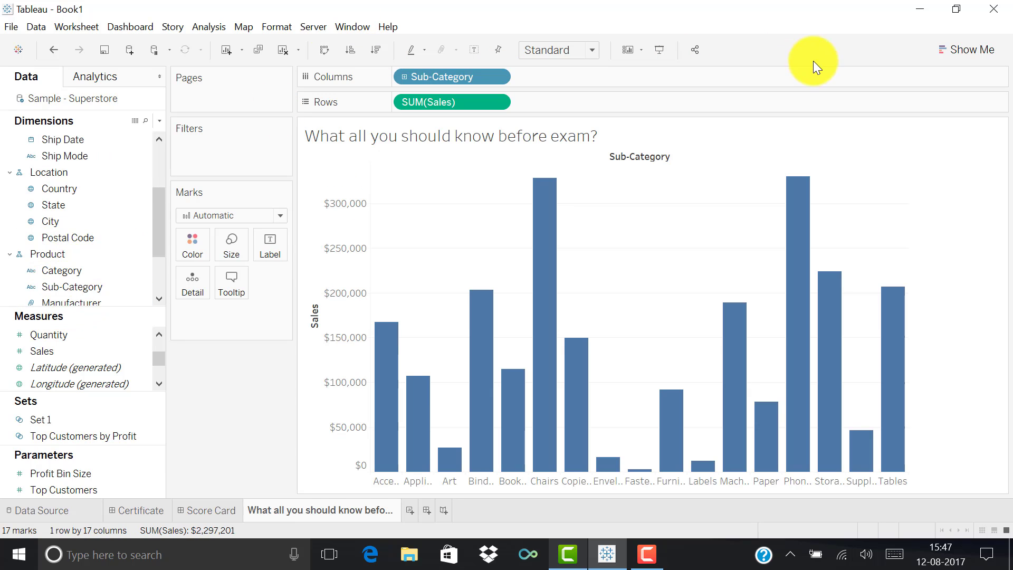
{"action": "left_click", "coordinate": [970, 49]}
{"action": "left_click", "coordinate": [882, 95]}
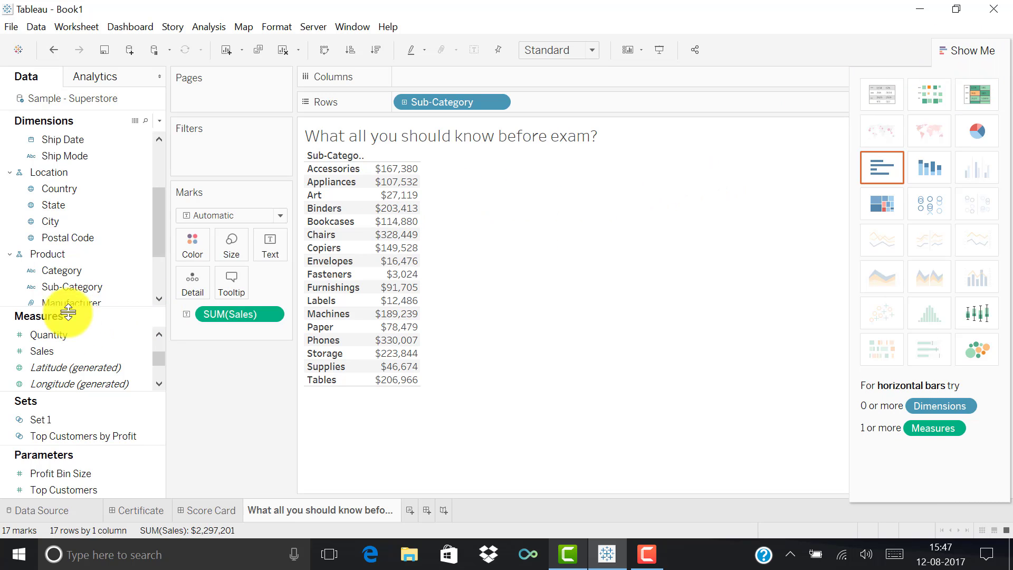
{"action": "left_click_drag", "start_coordinate": [40, 272], "coordinate": [394, 107]}
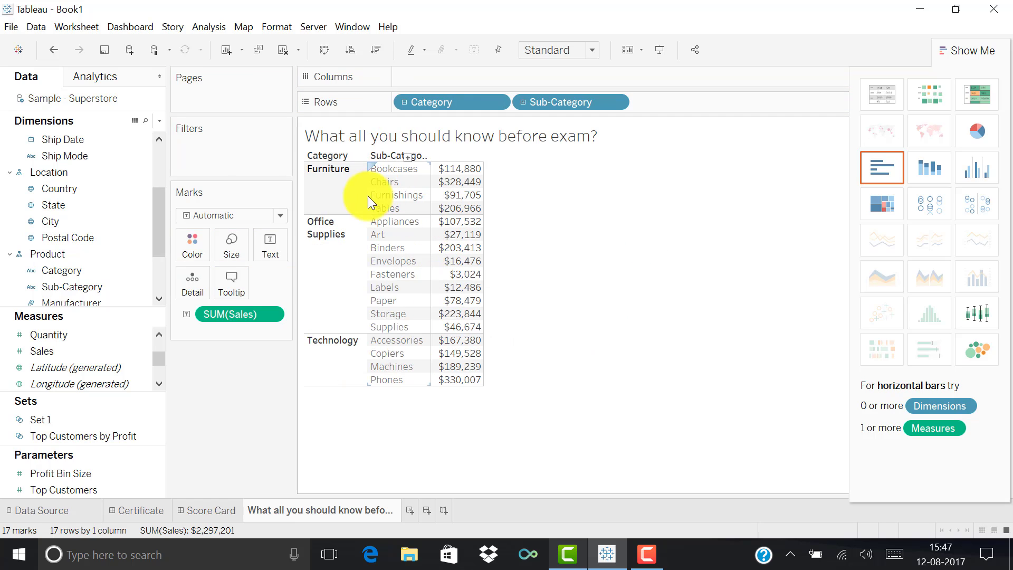
- Drop Totals on Subtotals to add a Total row under each Category
{"action": "left_click", "coordinate": [95, 77]}
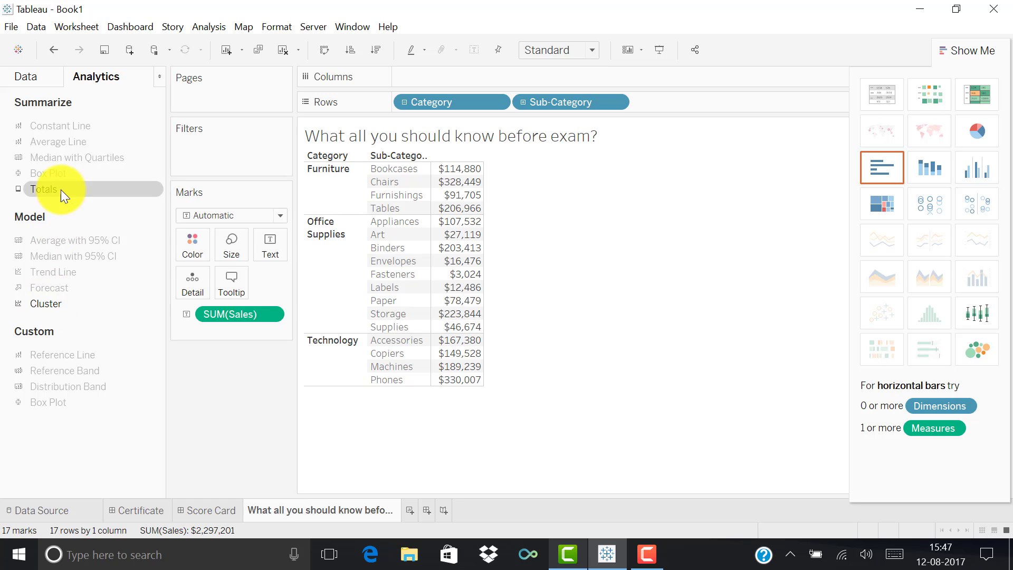
{"action": "left_click_drag", "start_coordinate": [61, 188], "coordinate": [422, 174]}
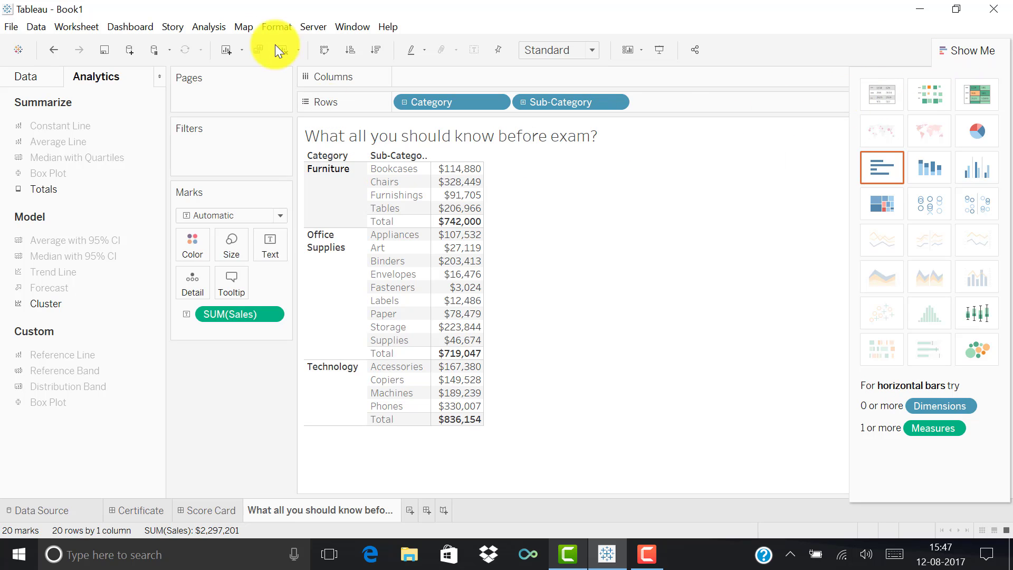
- Try grouping Customer Name with Segment in the Data pane
{"action": "left_click", "coordinate": [26, 82]}
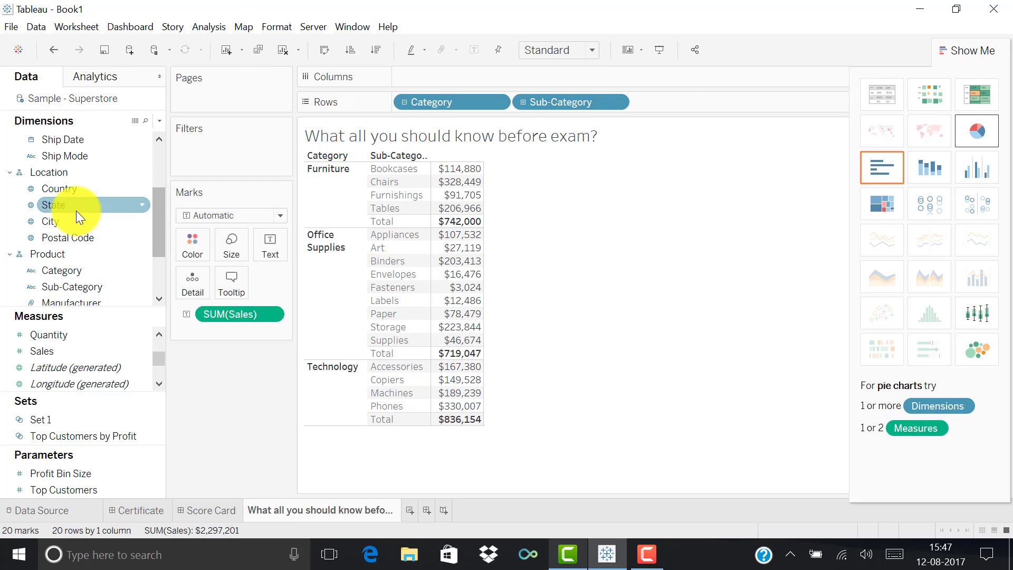
{"action": "scroll", "coordinate": [92, 191], "scroll_direction": "up", "scroll_amount": 2}
{"action": "left_click", "coordinate": [70, 171]}
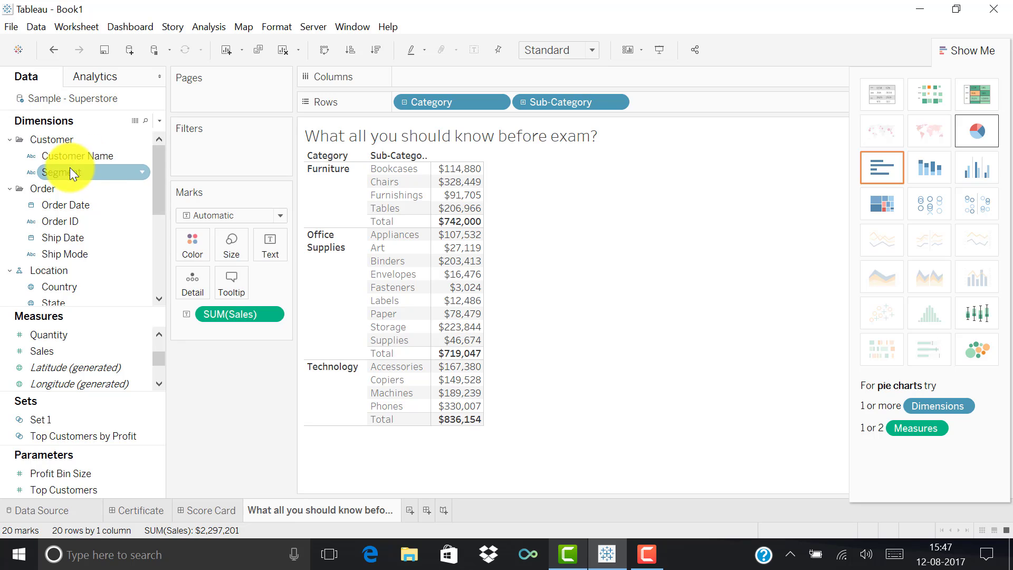
{"action": "left_click", "coordinate": [72, 157]}
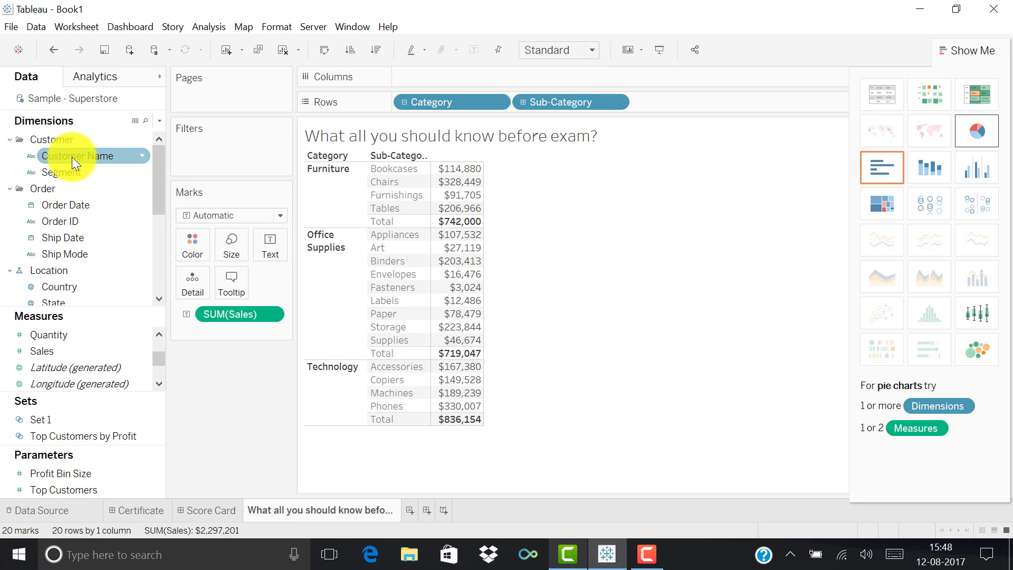
{"action": "left_click_drag", "start_coordinate": [72, 157], "coordinate": [55, 177]}
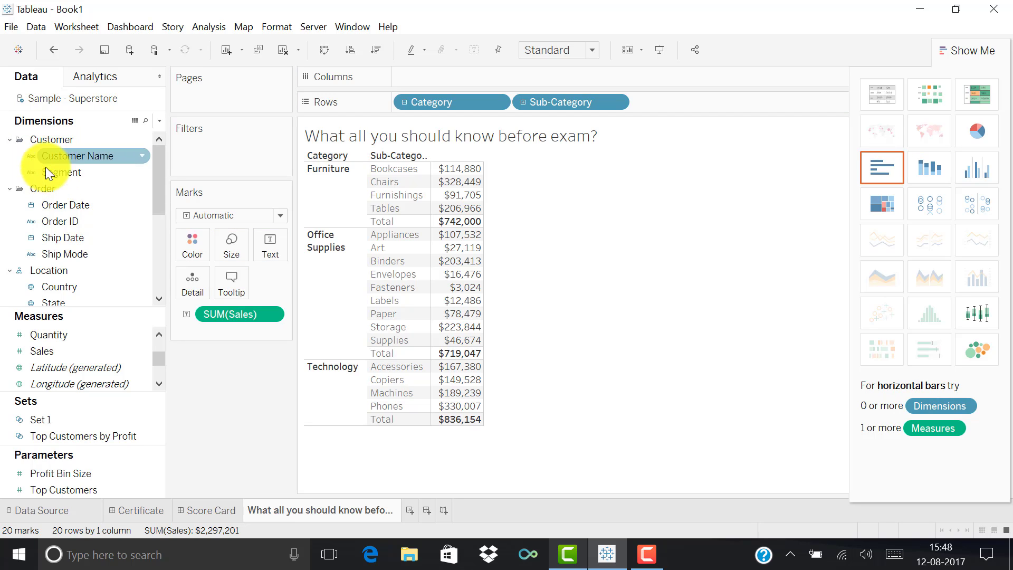
{"action": "left_click", "coordinate": [47, 215]}
- Dissolve the Product hierarchy into separate fields
{"action": "scroll", "coordinate": [67, 167], "scroll_direction": "down", "scroll_amount": 3}
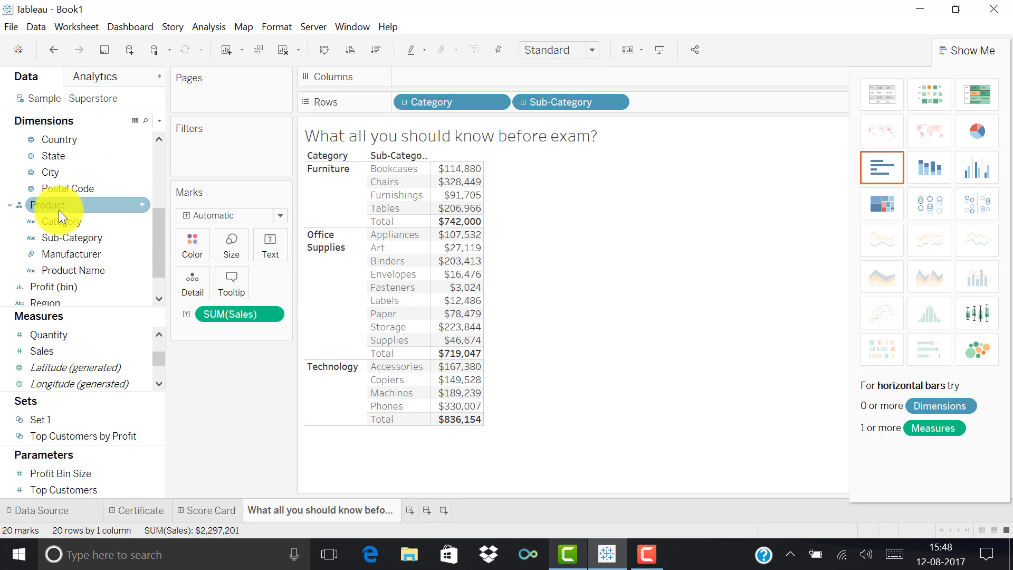
{"action": "scroll", "coordinate": [62, 206], "scroll_direction": "up", "scroll_amount": 3}
{"action": "scroll", "coordinate": [61, 205], "scroll_direction": "down", "scroll_amount": 3}
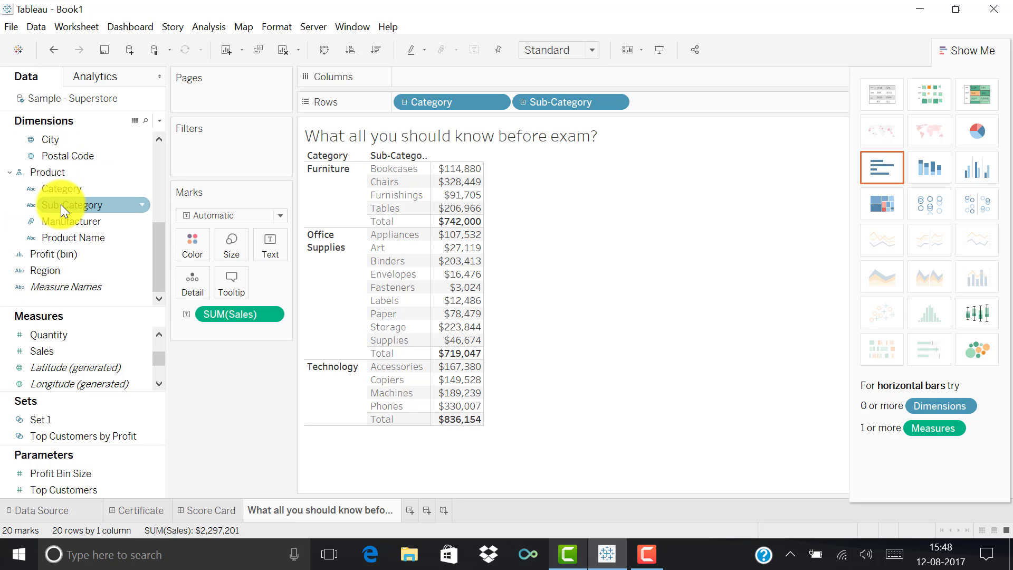
{"action": "right_click", "coordinate": [53, 175]}
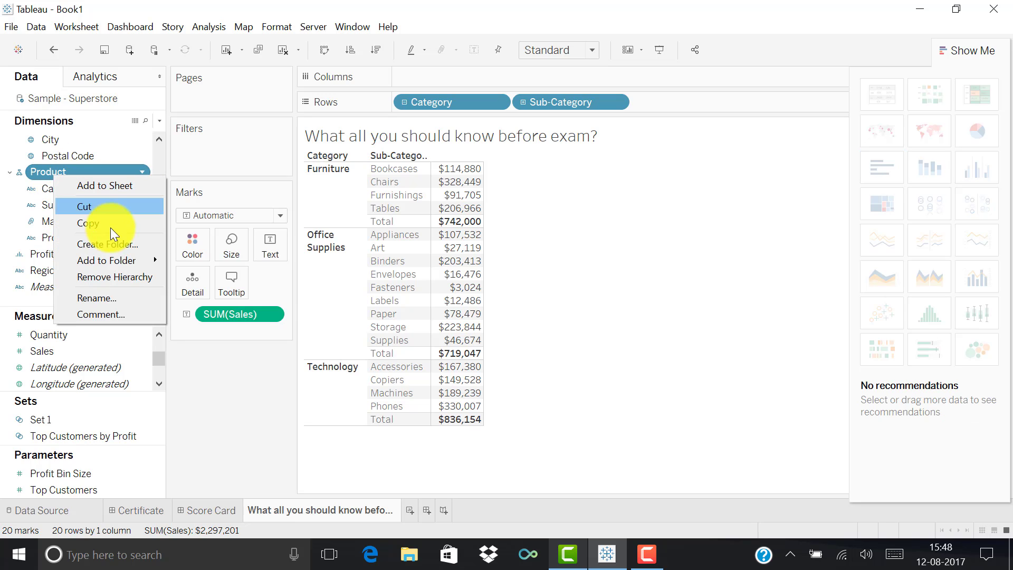
{"action": "left_click", "coordinate": [103, 276]}
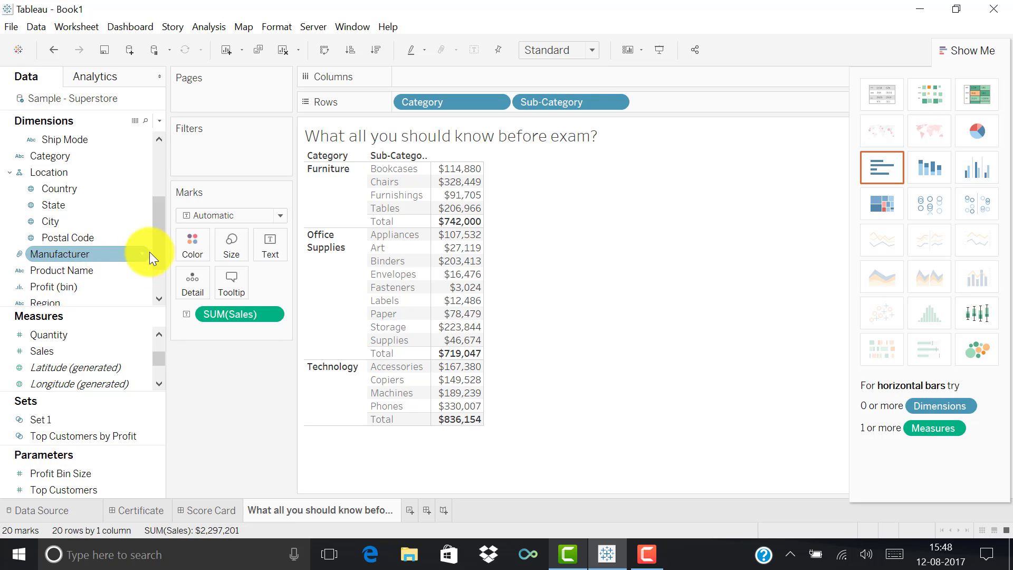
- Create a Region, Sub-Category hierarchy including Manufacturer, and remove Category and Sub-Category from Rows
{"action": "scroll", "coordinate": [105, 251], "scroll_direction": "down", "scroll_amount": 1}
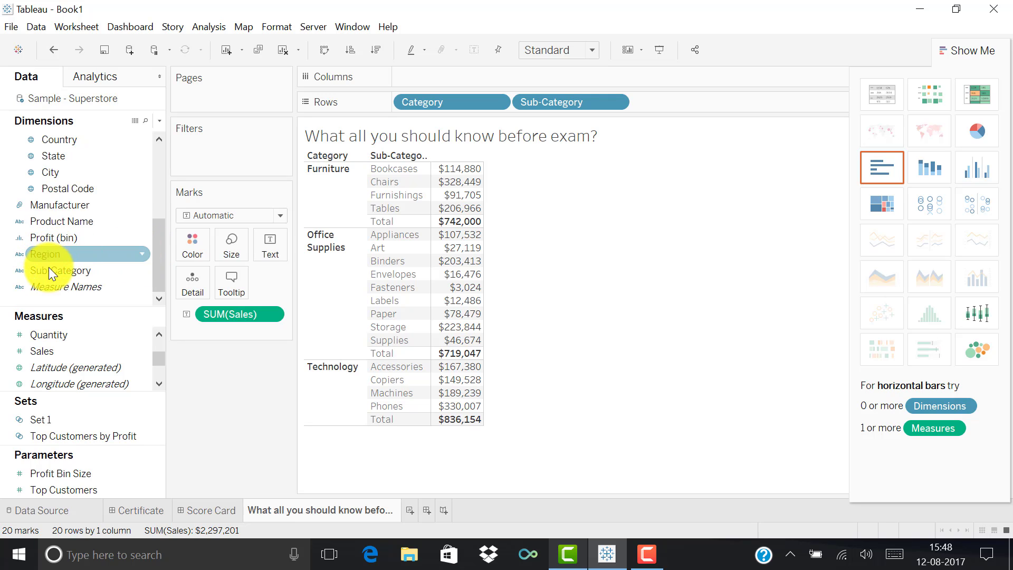
{"action": "left_click_drag", "start_coordinate": [52, 257], "coordinate": [51, 257]}
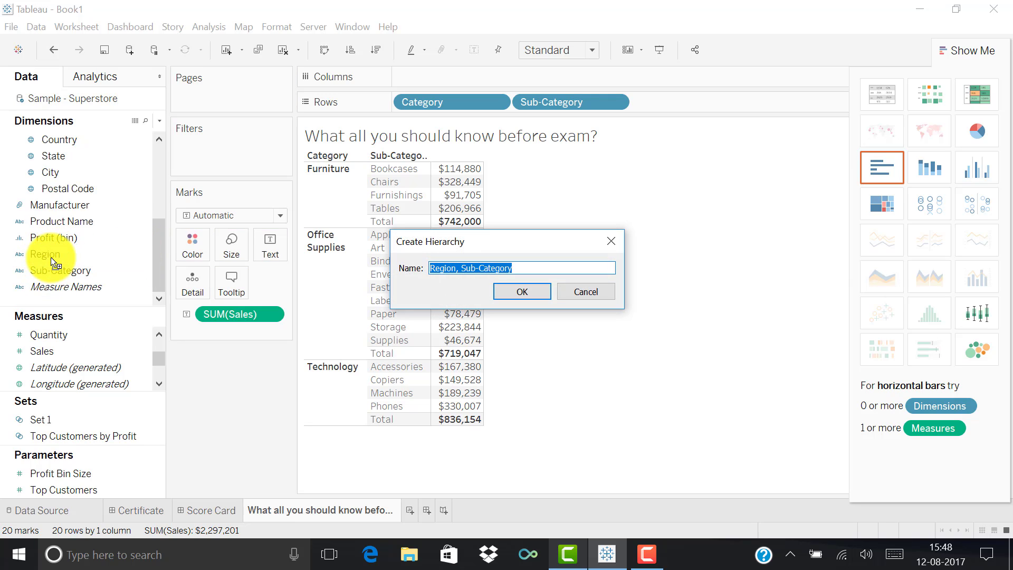
{"action": "left_click", "coordinate": [501, 291]}
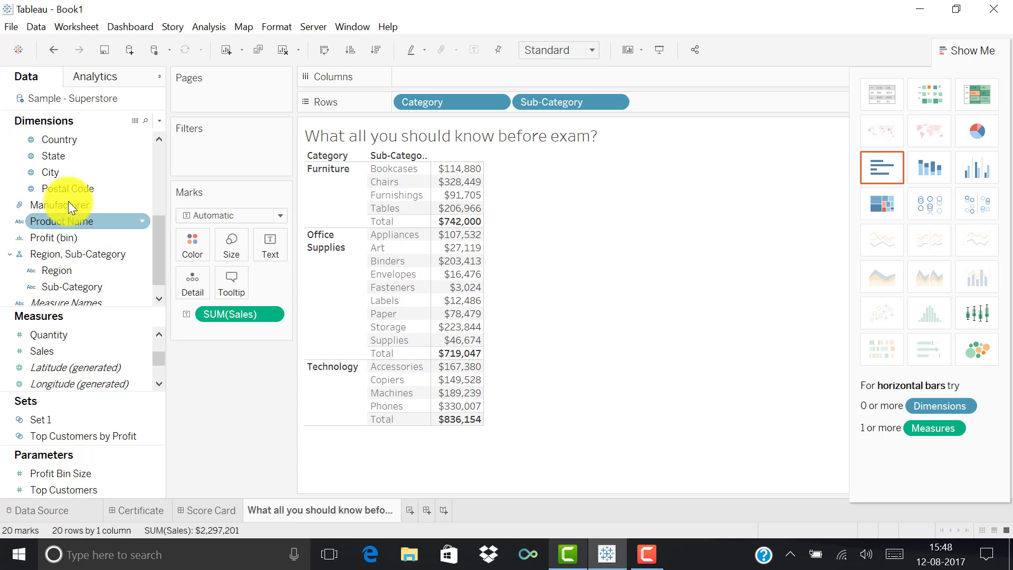
{"action": "left_click_drag", "start_coordinate": [56, 206], "coordinate": [67, 287]}
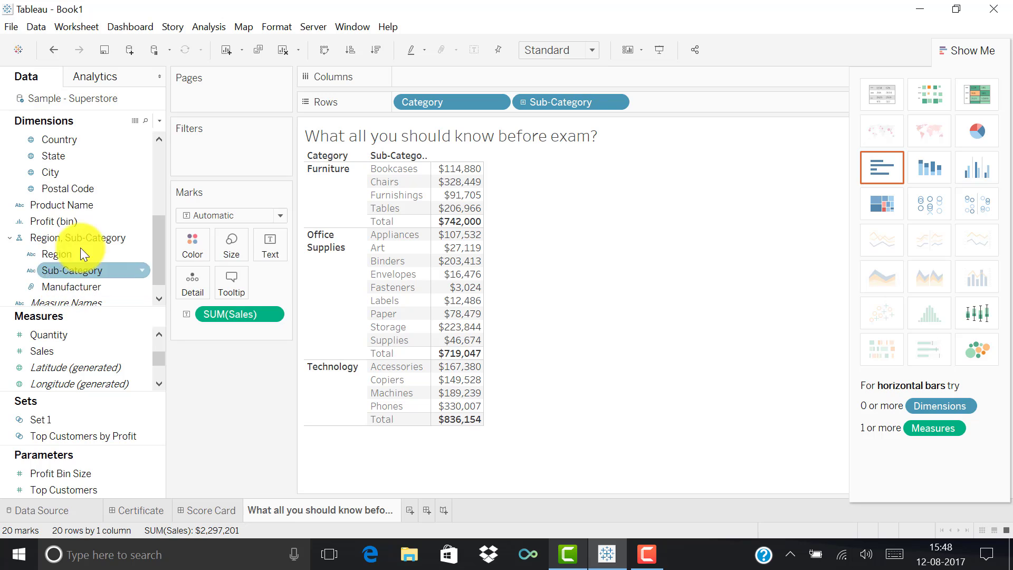
{"action": "left_click", "coordinate": [556, 102]}
{"action": "left_click_drag", "start_coordinate": [400, 265], "coordinate": [245, 391]}
{"action": "left_click_drag", "start_coordinate": [406, 108], "coordinate": [231, 409]}
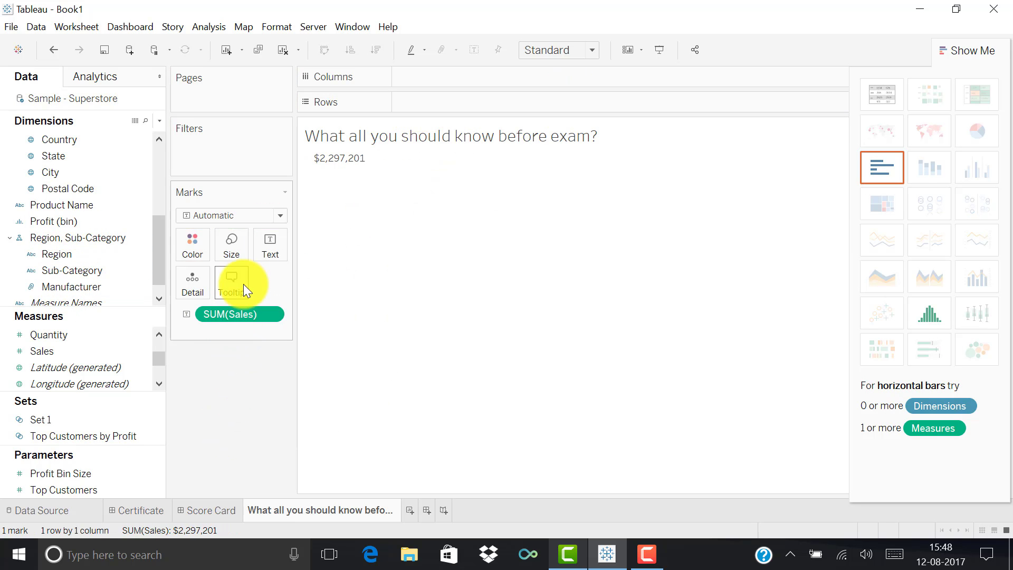
- Put the Region, Sub-Category hierarchy on Rows, drill down, and add Manufacturer
{"action": "left_click_drag", "start_coordinate": [56, 239], "coordinate": [416, 100]}
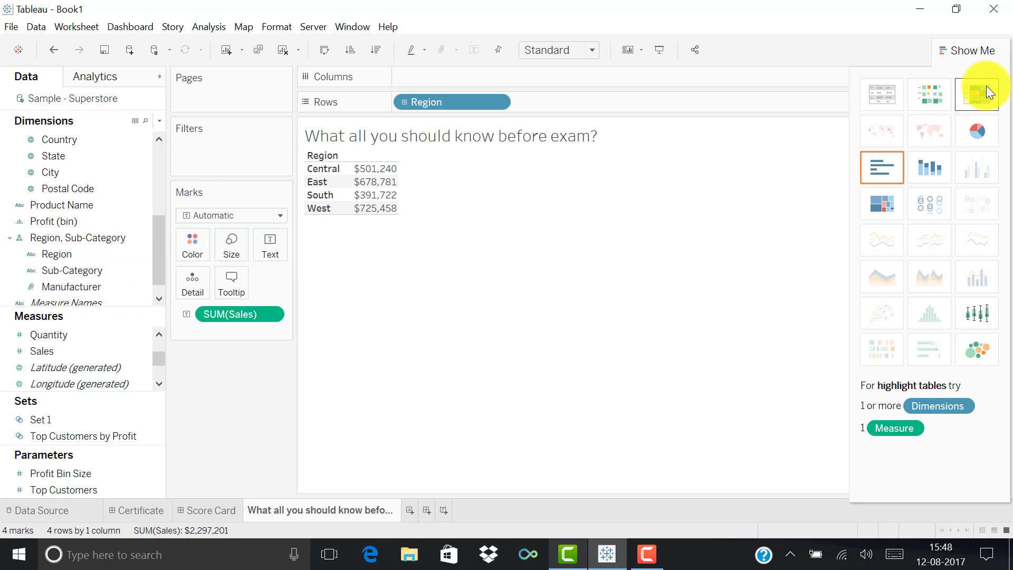
{"action": "left_click", "coordinate": [967, 50]}
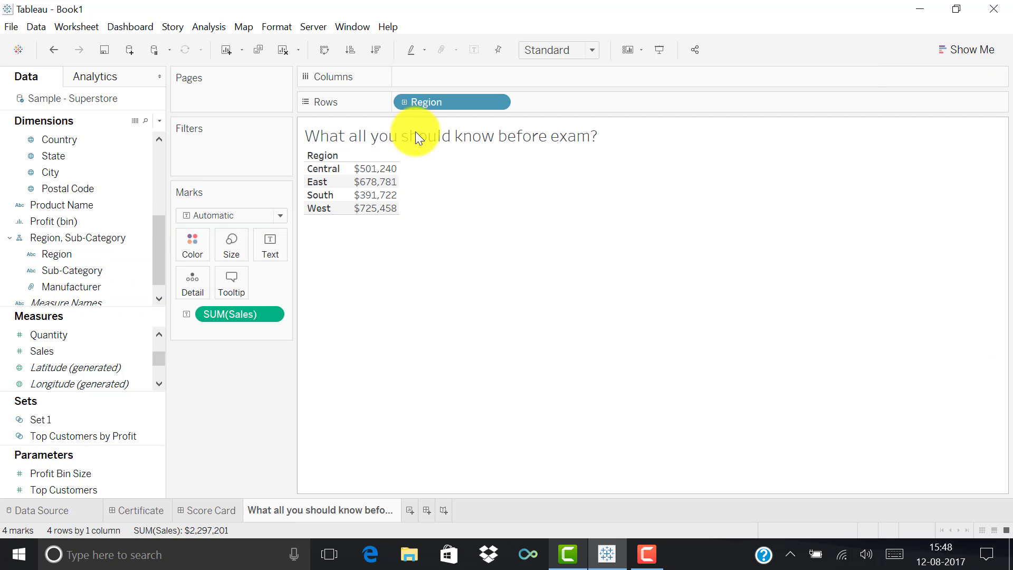
{"action": "left_click", "coordinate": [404, 102]}
{"action": "left_click_drag", "start_coordinate": [670, 104], "coordinate": [673, 104]}
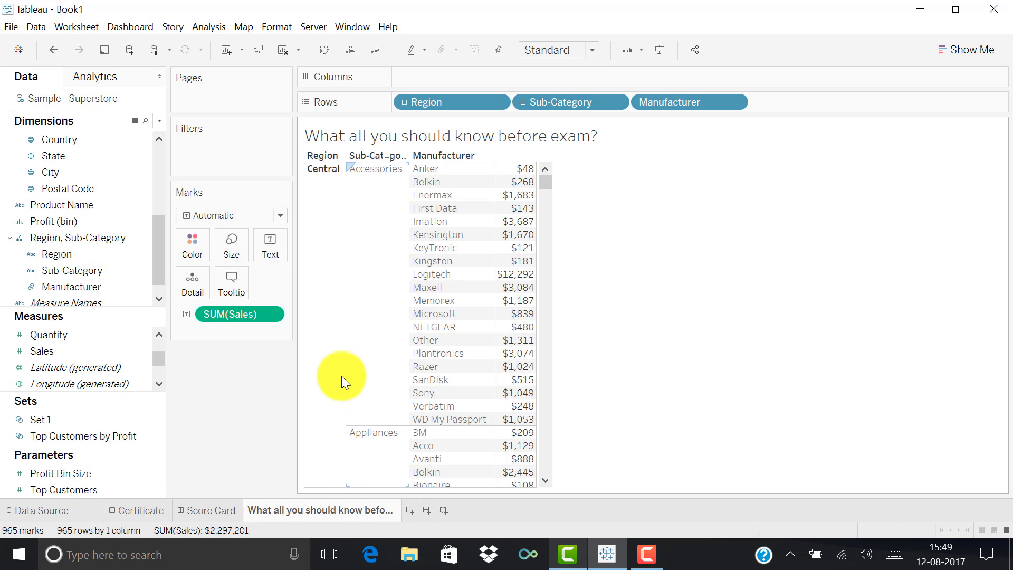
- Create Dashboard 3 and start a filter action, then cancel without adding it
{"action": "left_click", "coordinate": [426, 510]}
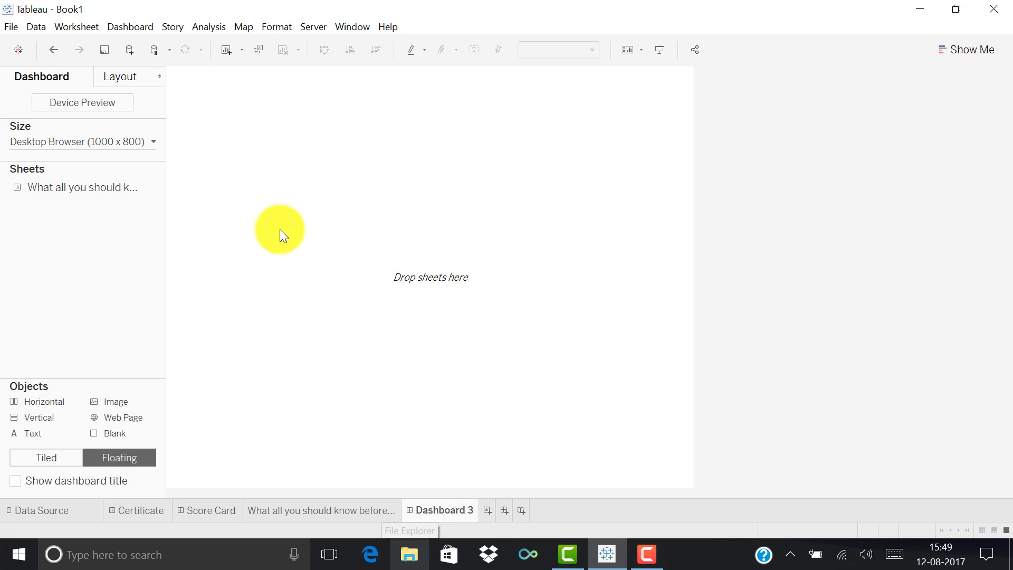
{"action": "left_click", "coordinate": [145, 24]}
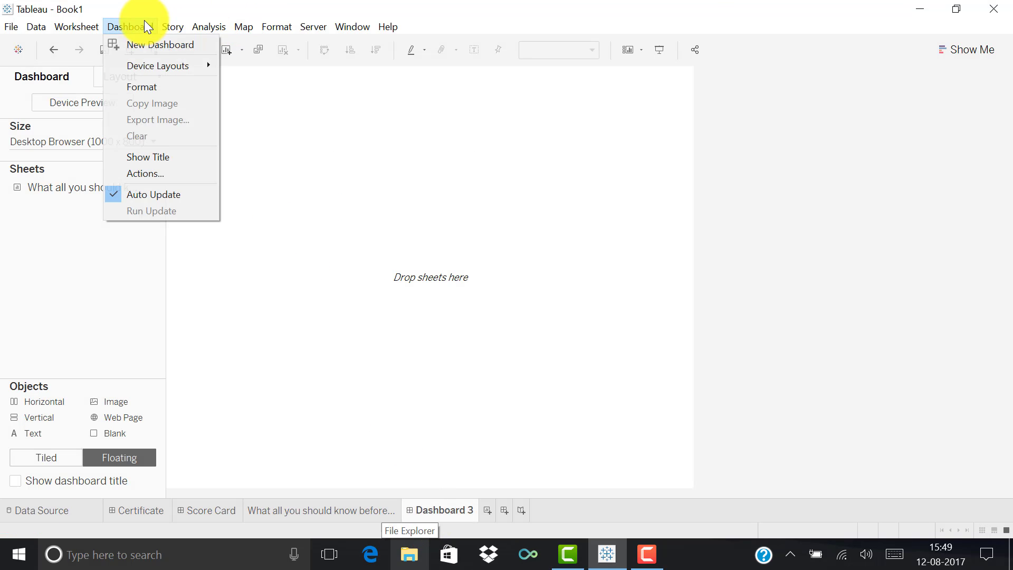
{"action": "left_click", "coordinate": [151, 173]}
{"action": "left_click", "coordinate": [389, 312]}
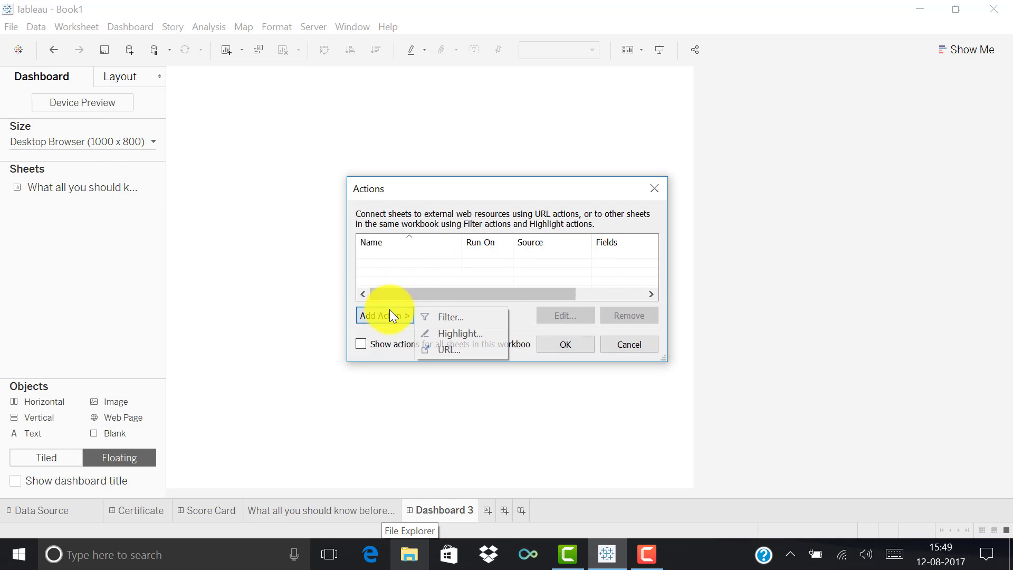
{"action": "left_click", "coordinate": [453, 317]}
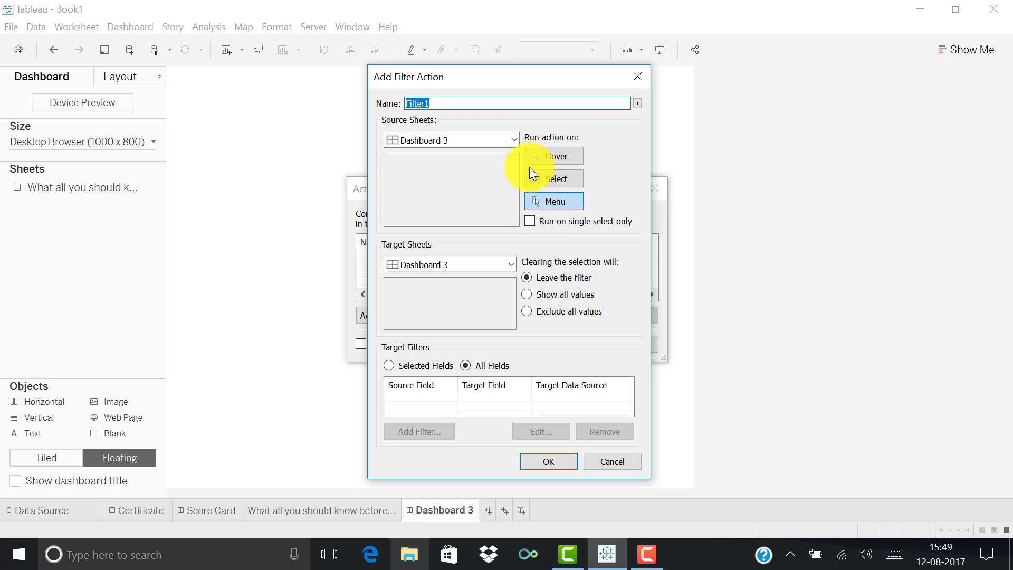
{"action": "left_click", "coordinate": [556, 183]}
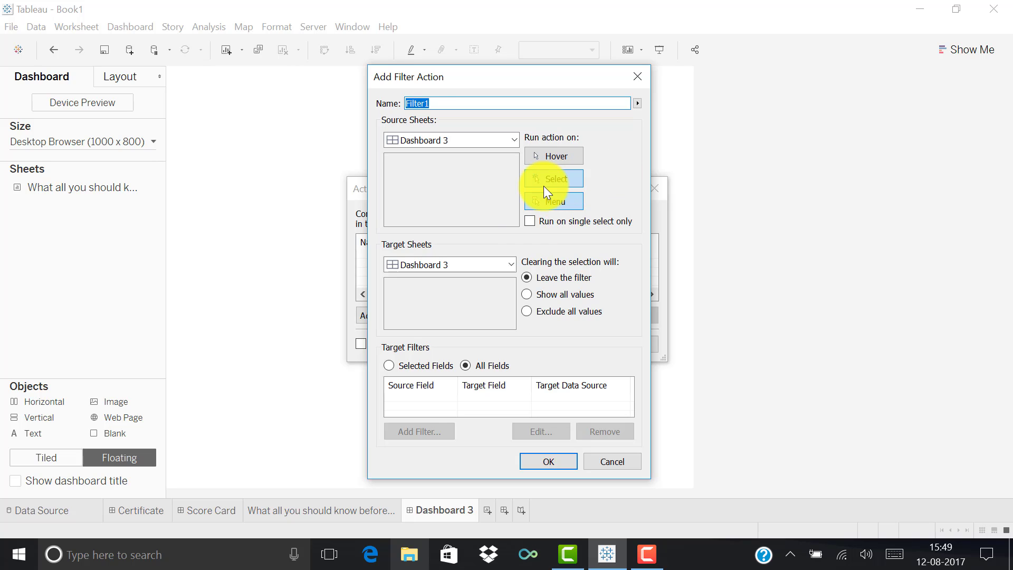
{"action": "left_click", "coordinate": [630, 78]}
{"action": "left_click", "coordinate": [635, 344]}
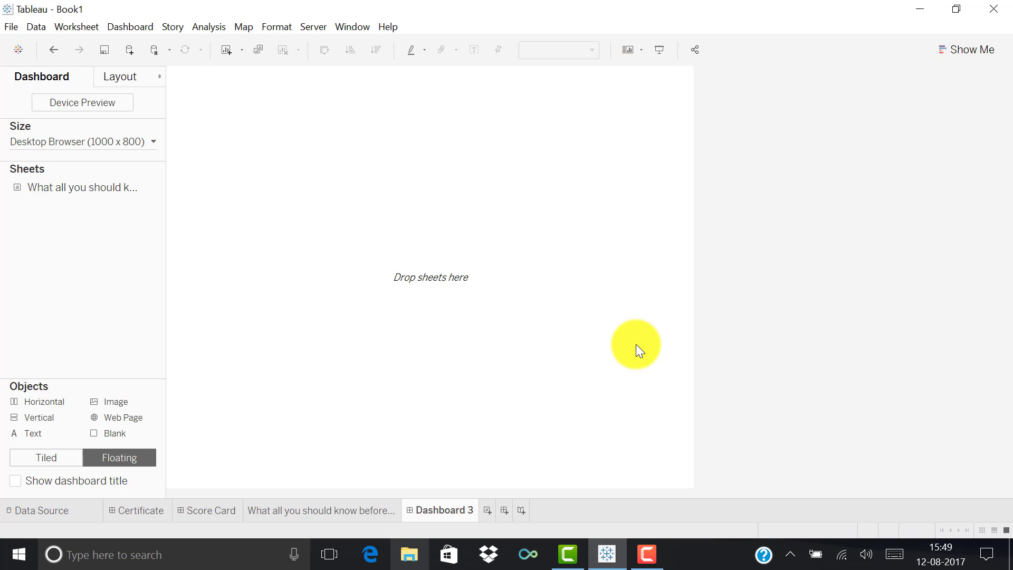
{"action": "left_click", "coordinate": [311, 510]}
{"action": "left_click", "coordinate": [435, 516]}
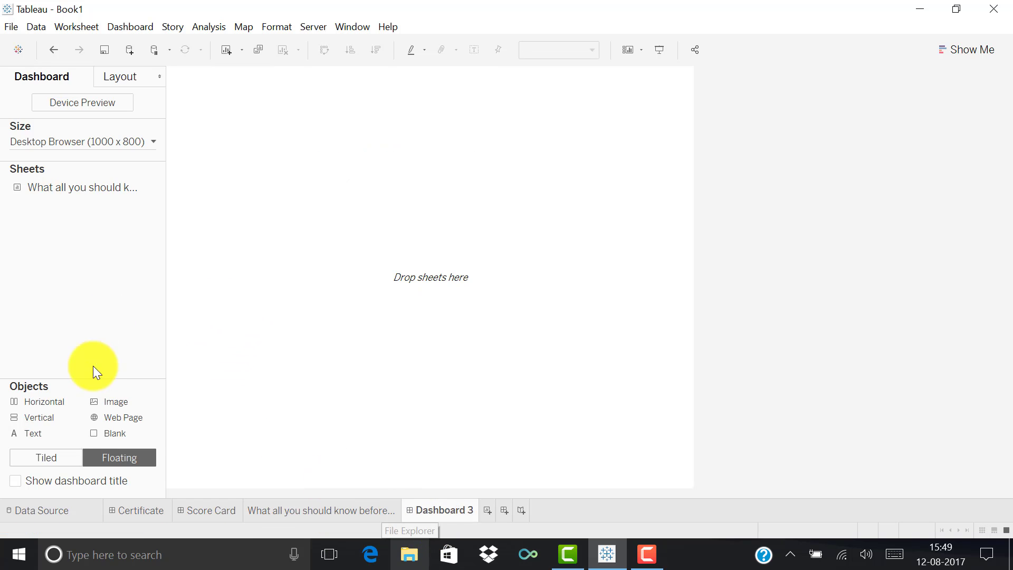
- Create Sheet 2 showing SUM(Sales) for each Region
{"action": "left_click", "coordinate": [488, 511]}
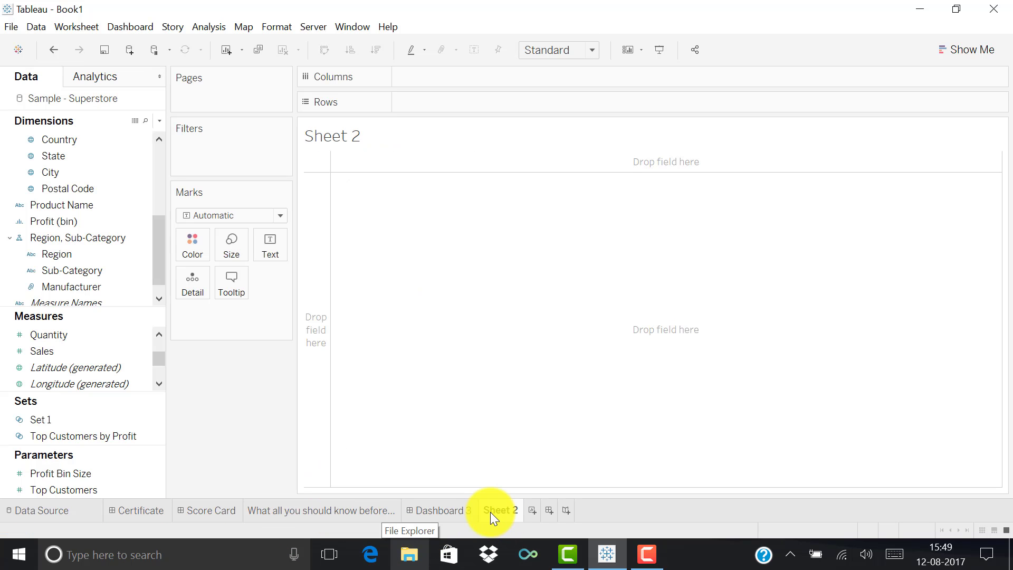
{"action": "left_click", "coordinate": [46, 221]}
{"action": "double_click", "coordinate": [59, 255]}
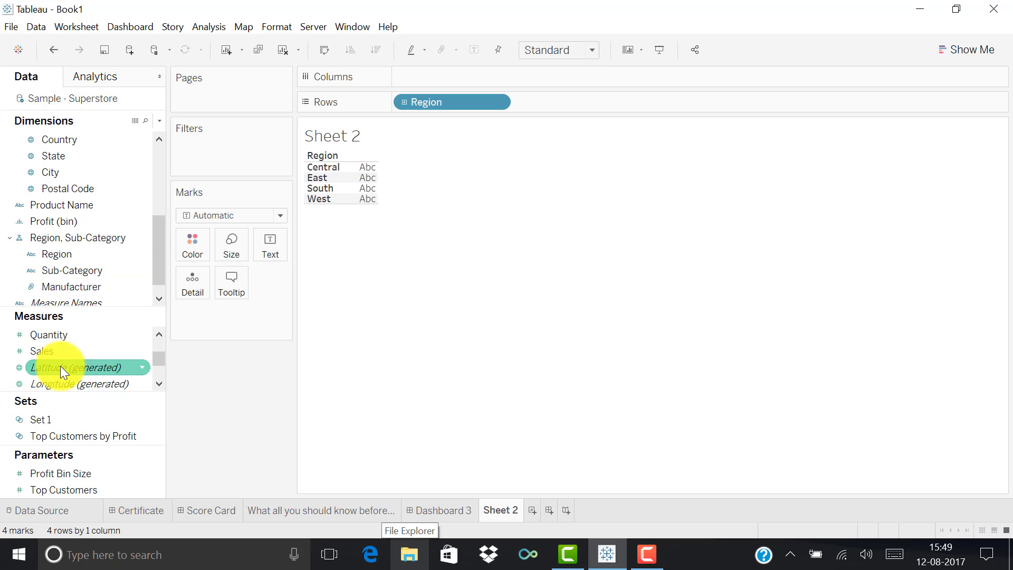
{"action": "double_click", "coordinate": [56, 350]}
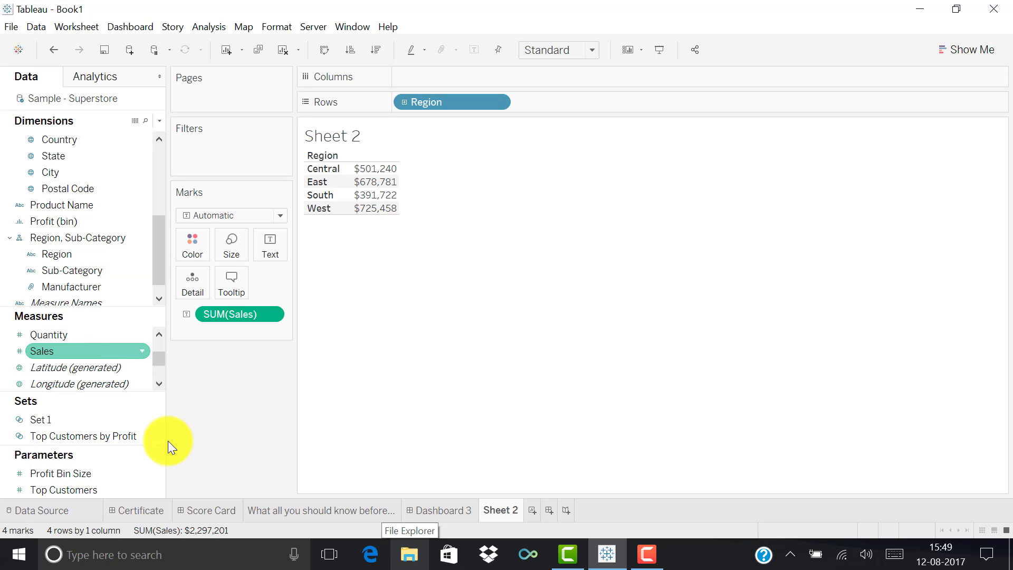
- Place the manufacturer sheet top-left and Sheet 2 below it on Dashboard 3
{"action": "left_click", "coordinate": [436, 509]}
{"action": "left_click_drag", "start_coordinate": [61, 184], "coordinate": [223, 205]}
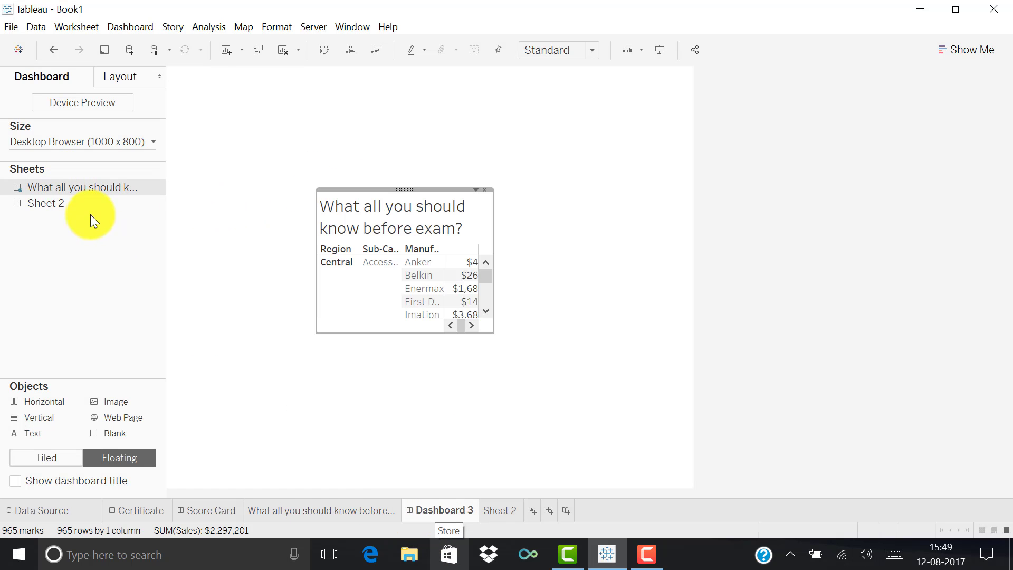
{"action": "left_click_drag", "start_coordinate": [84, 205], "coordinate": [470, 368]}
{"action": "left_click", "coordinate": [411, 196]}
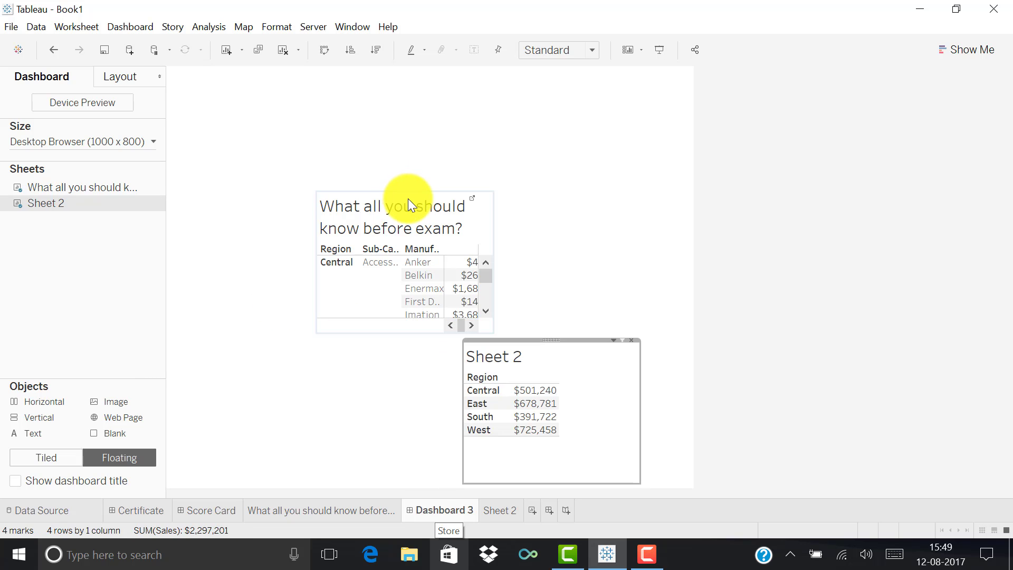
{"action": "left_click_drag", "start_coordinate": [404, 189], "coordinate": [295, 85]}
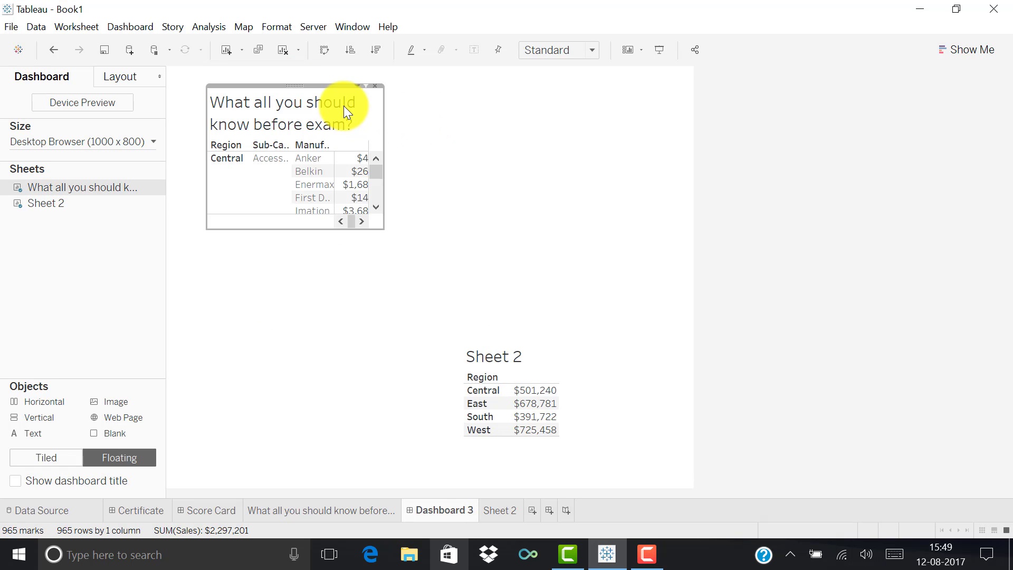
- Use the manufacturer sheet as a filter, test it on Belkin, then reopen that worksheet
{"action": "left_click", "coordinate": [357, 85]}
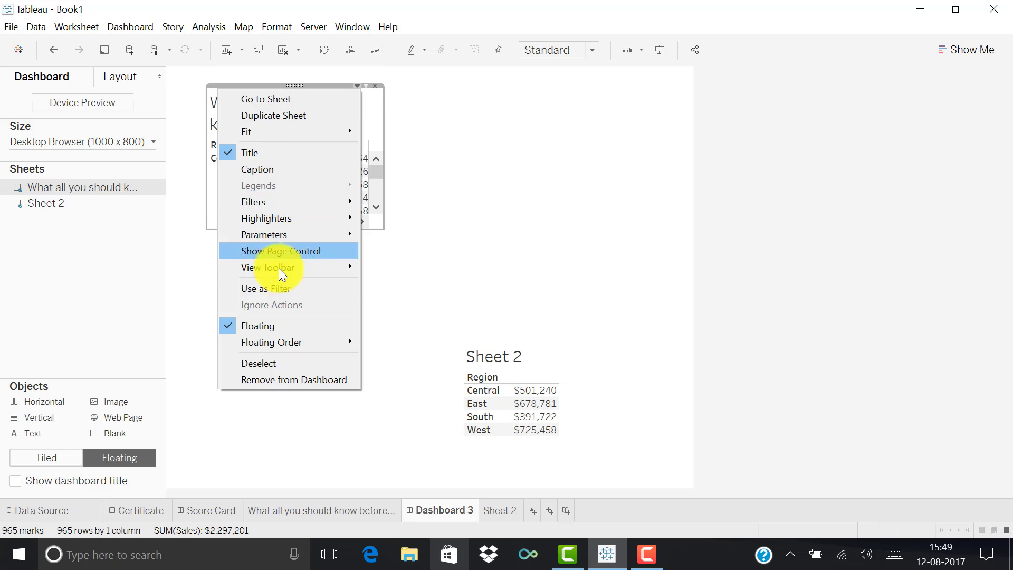
{"action": "left_click", "coordinate": [275, 288]}
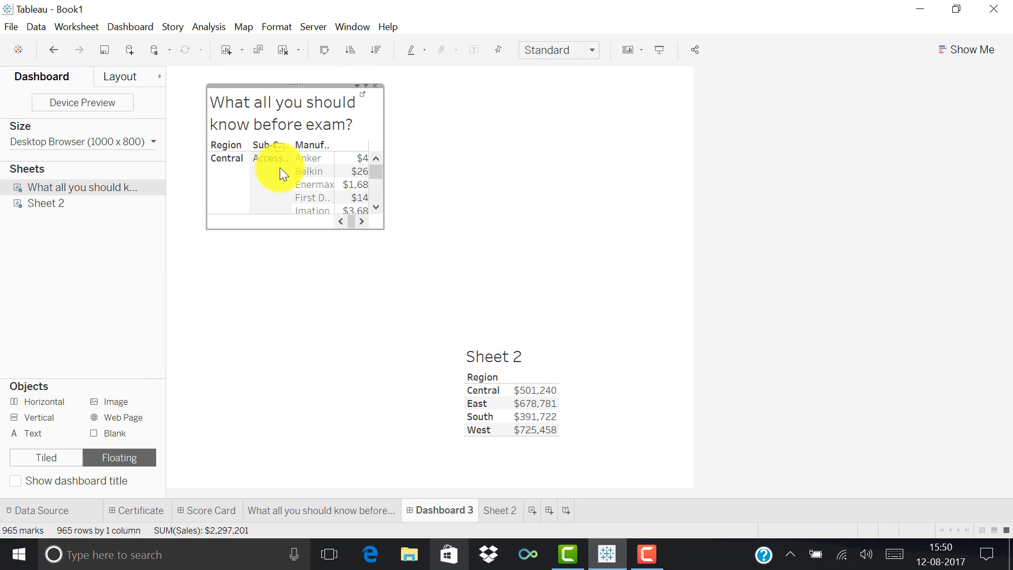
{"action": "left_click", "coordinate": [351, 177]}
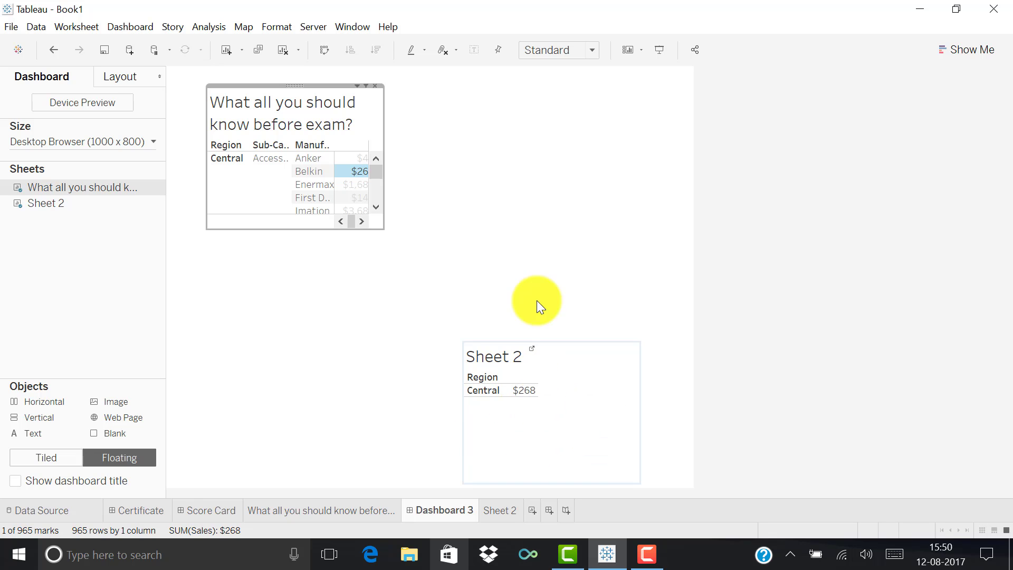
{"action": "left_click", "coordinate": [358, 86]}
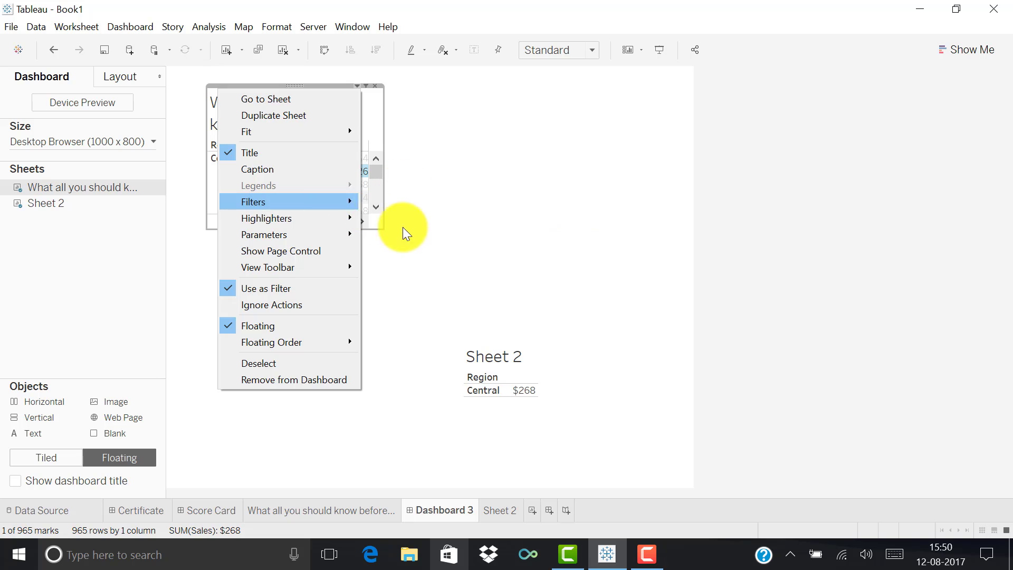
{"action": "left_click", "coordinate": [437, 226]}
{"action": "left_click", "coordinate": [337, 511]}
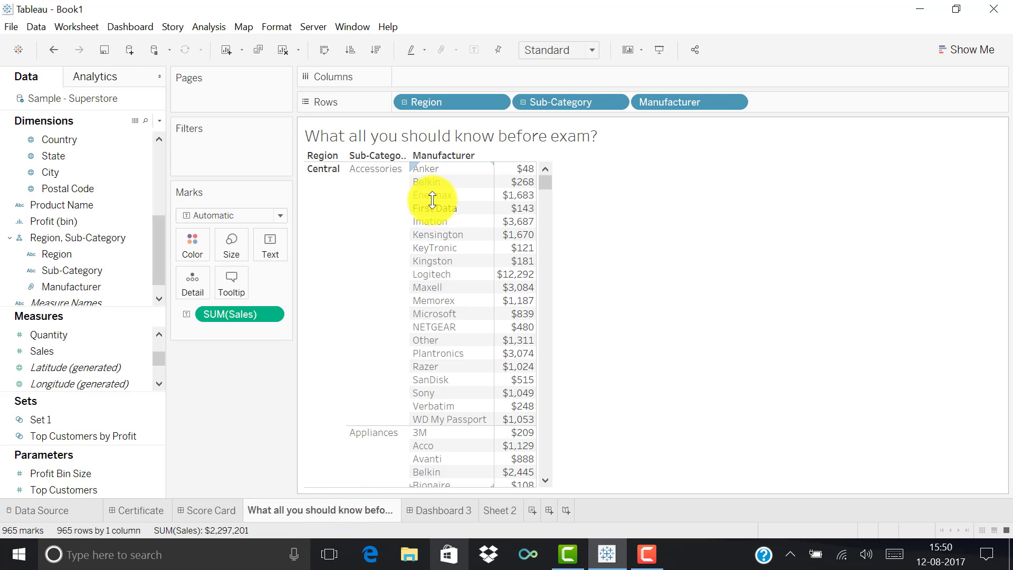
- Switch the manufacturer table to a box-and-whisker plot of SUM(Sales) by Region
{"action": "left_click", "coordinate": [976, 50]}
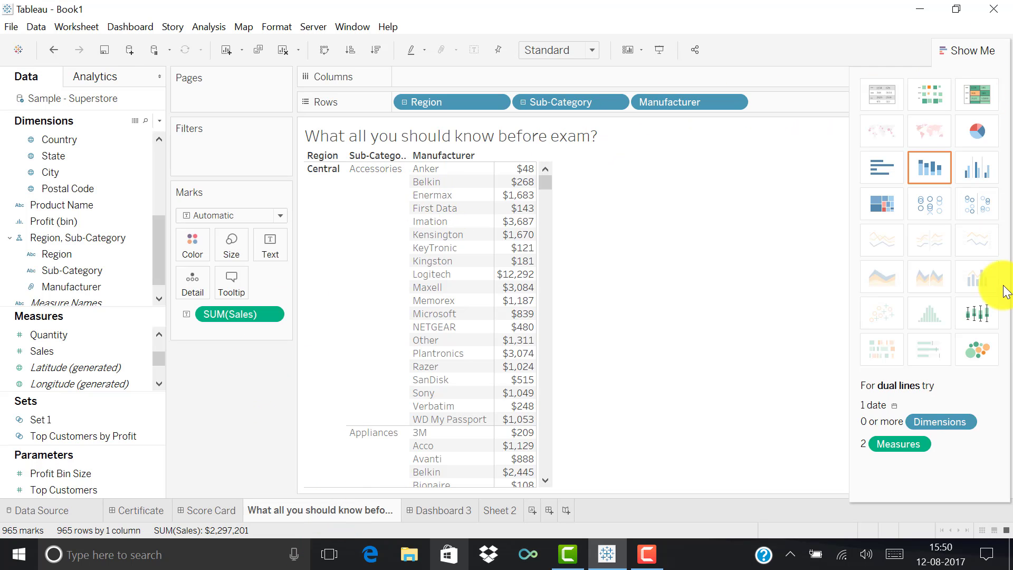
{"action": "left_click", "coordinate": [974, 315]}
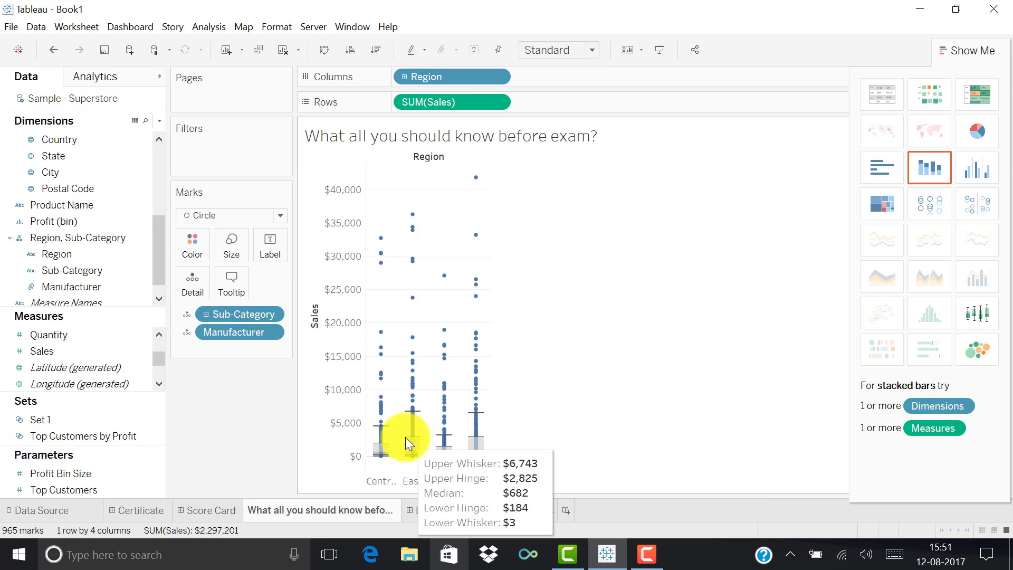
{"action": "mouse_move", "coordinate": [477, 435]}
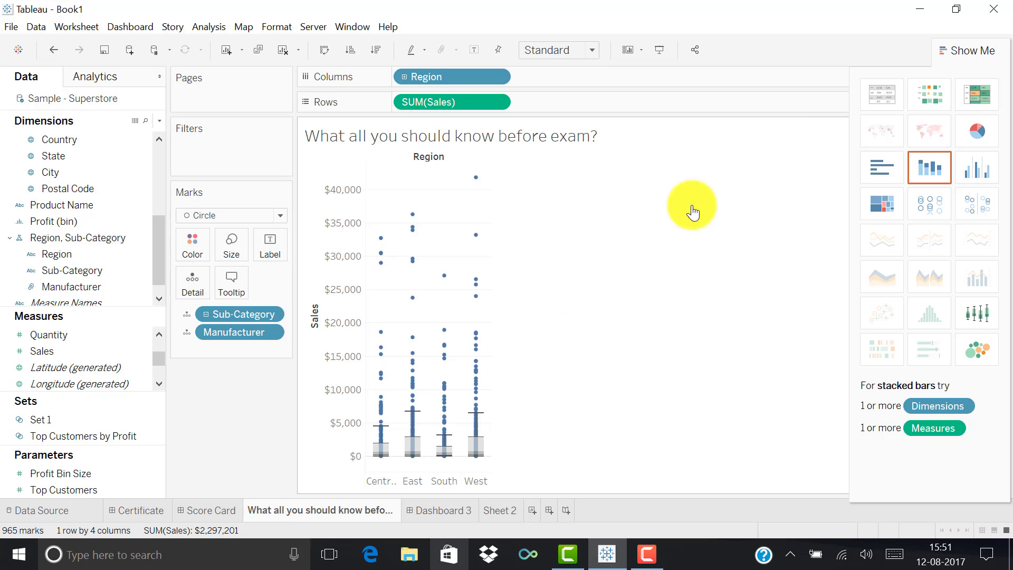
{"action": "left_click", "coordinate": [963, 50]}
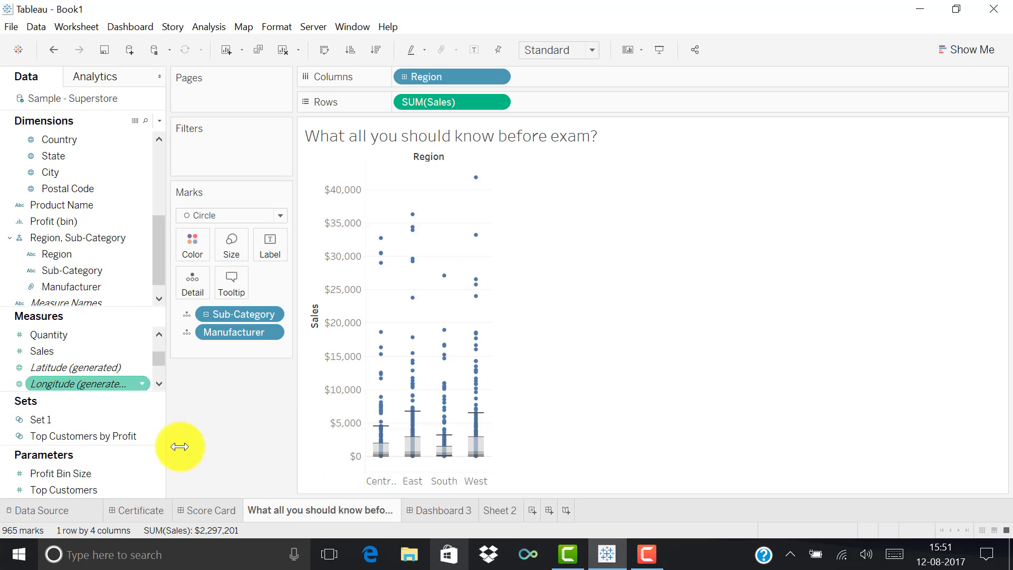